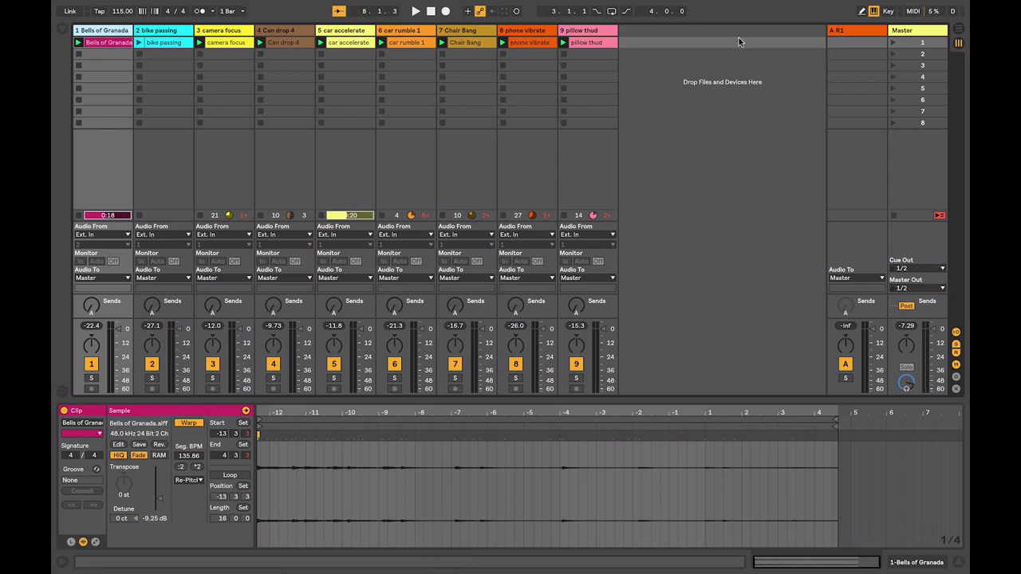
Step: Launch scene 1 to hear all the clips and solo the Bells of Granada track
{"action": "left_click", "coordinate": [894, 44]}
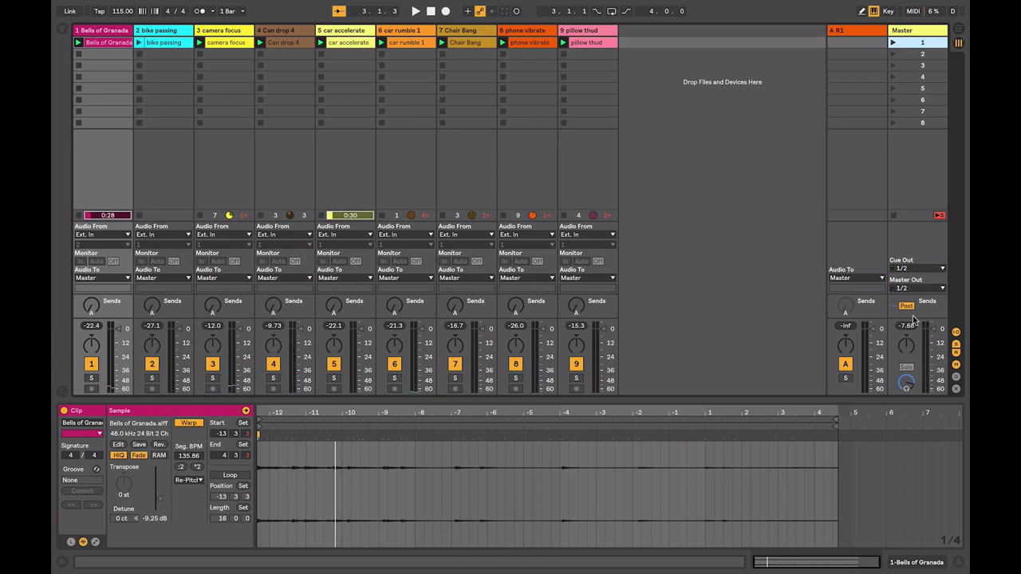
{"action": "left_click", "coordinate": [92, 381]}
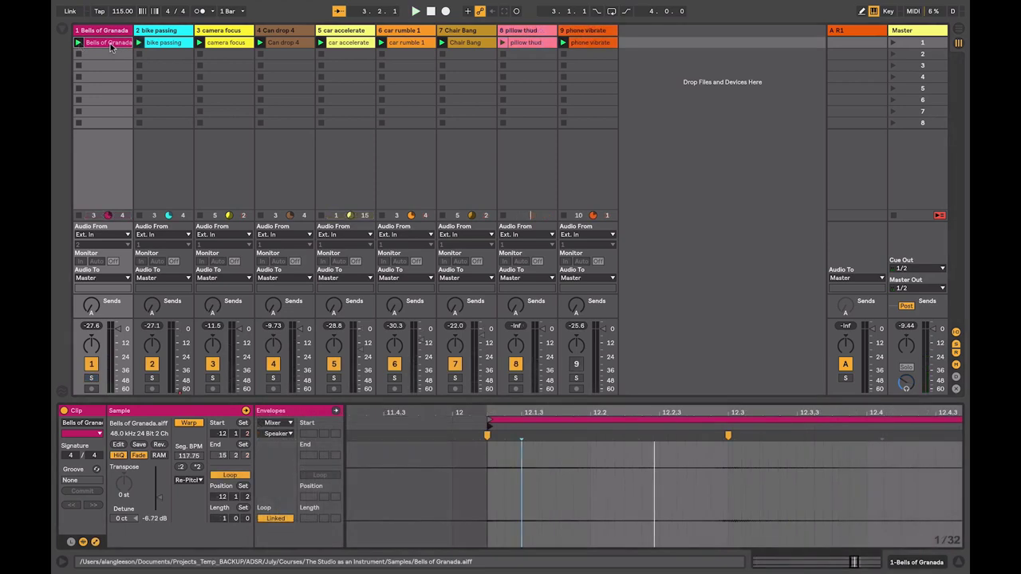
Step: Review the waveforms and loop settings of the Bells of Granada, bike passing and camera focus clips
{"action": "left_click_drag", "start_coordinate": [522, 412], "coordinate": [819, 410]}
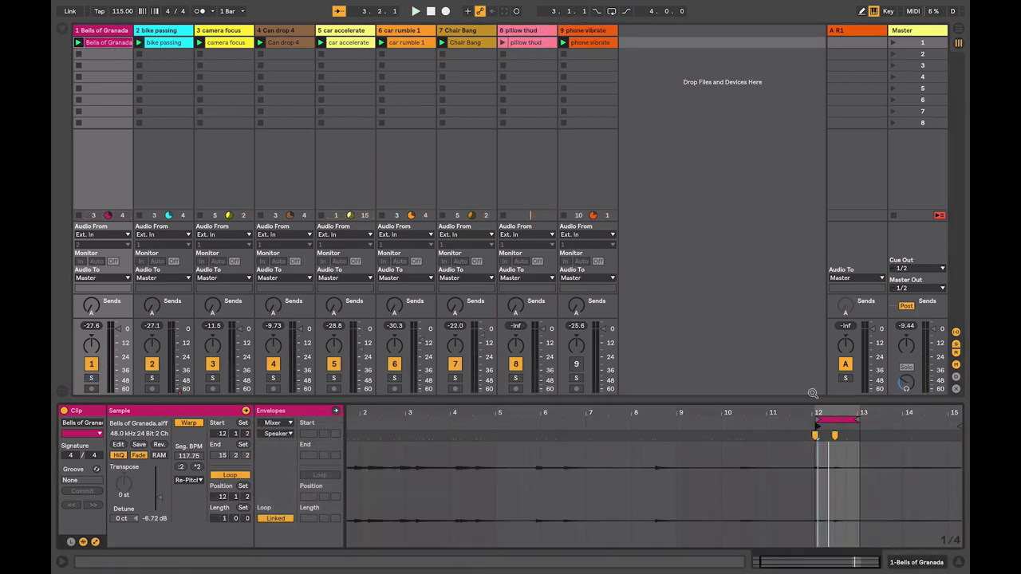
{"action": "left_click", "coordinate": [160, 42]}
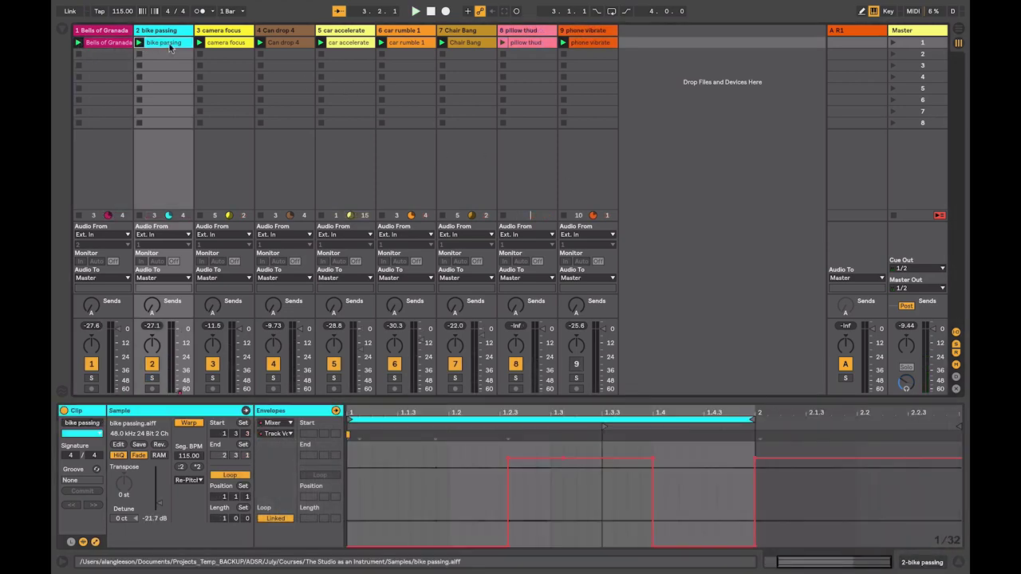
{"action": "left_click", "coordinate": [217, 42]}
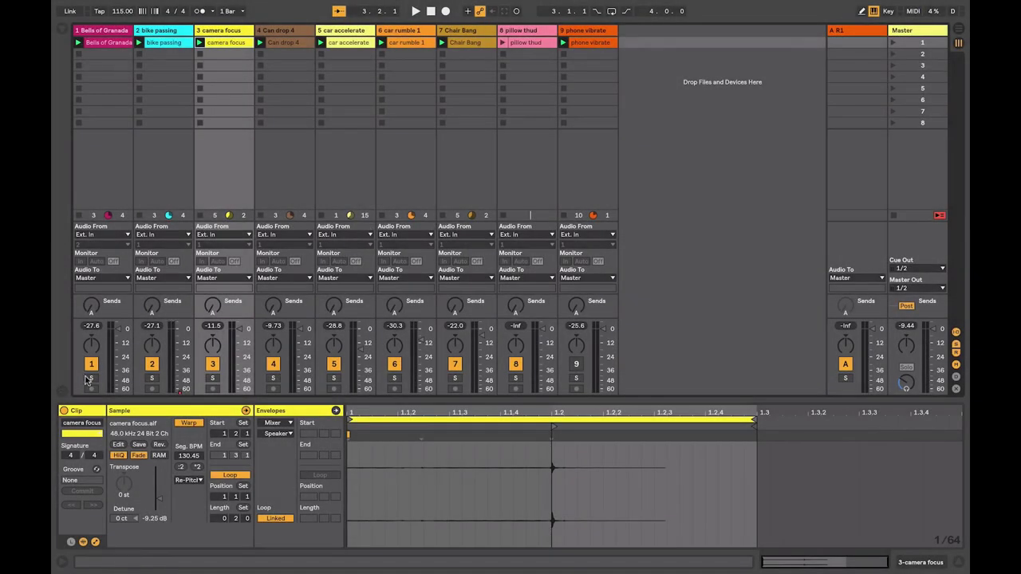
Step: Solo the Bells of Granada track, start playback and examine its clip's loop region at bar 12
{"action": "left_click", "coordinate": [91, 379]}
{"action": "key", "text": "space"}
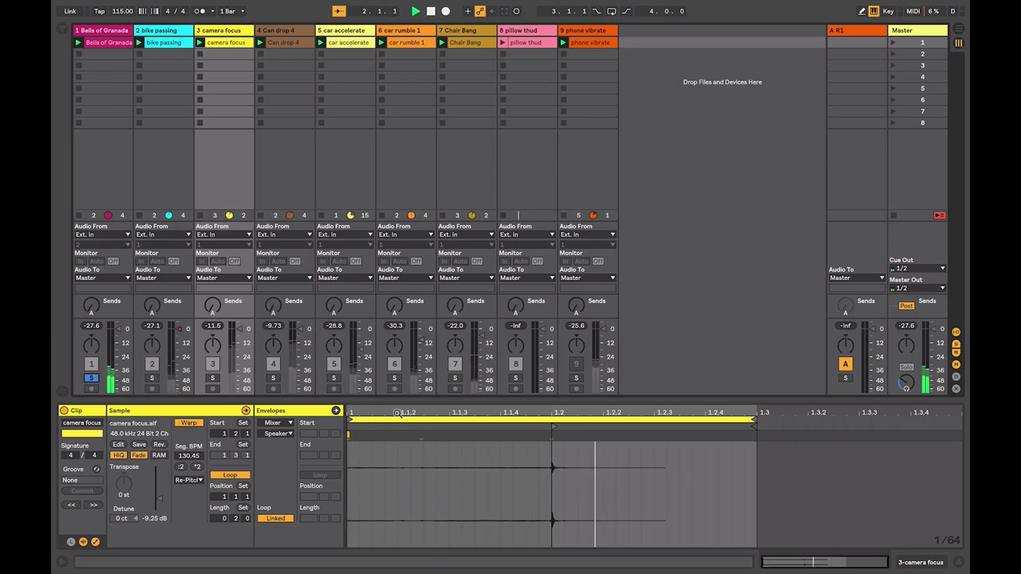
{"action": "left_click", "coordinate": [104, 42]}
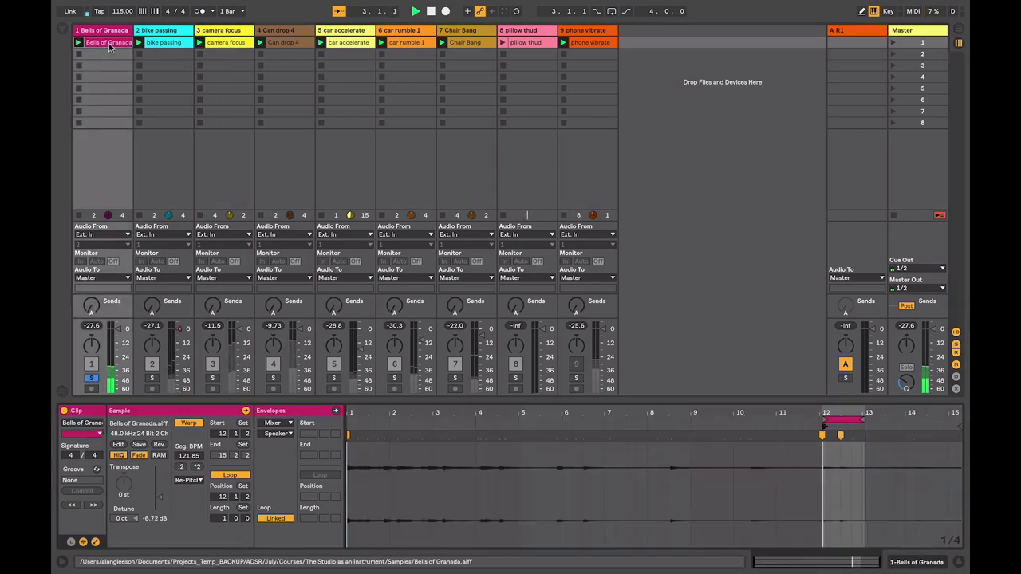
{"action": "left_click_drag", "start_coordinate": [843, 413], "coordinate": [651, 467]}
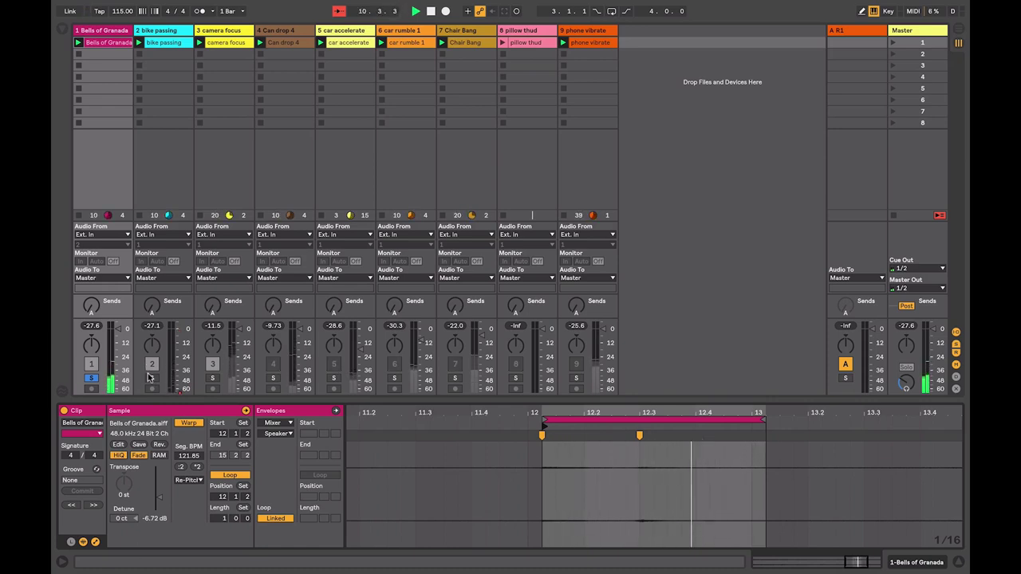
Step: Unsolo the Bells of Granada track and deactivate the camera focus track
{"action": "left_click", "coordinate": [91, 378]}
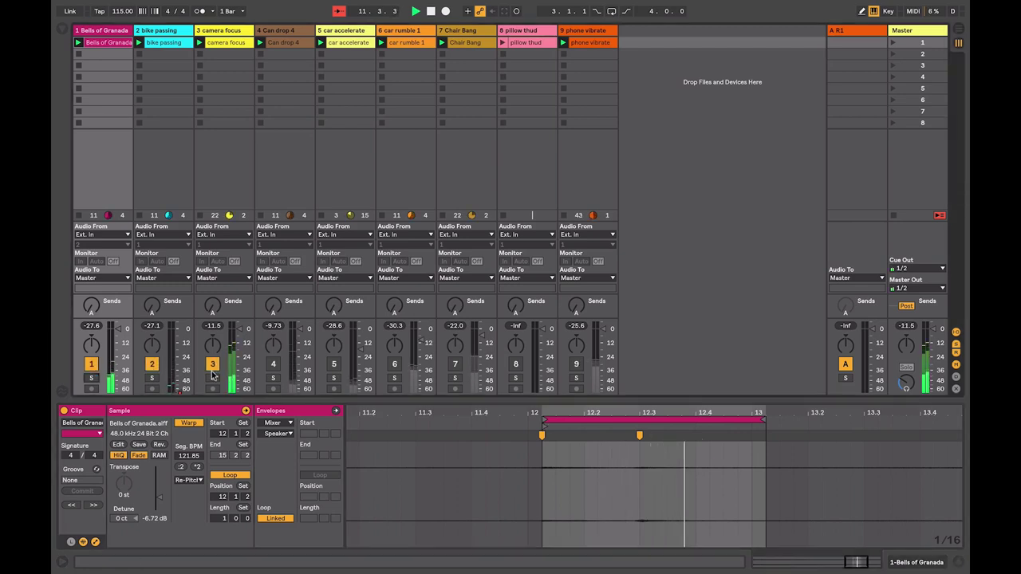
{"action": "left_click", "coordinate": [213, 368]}
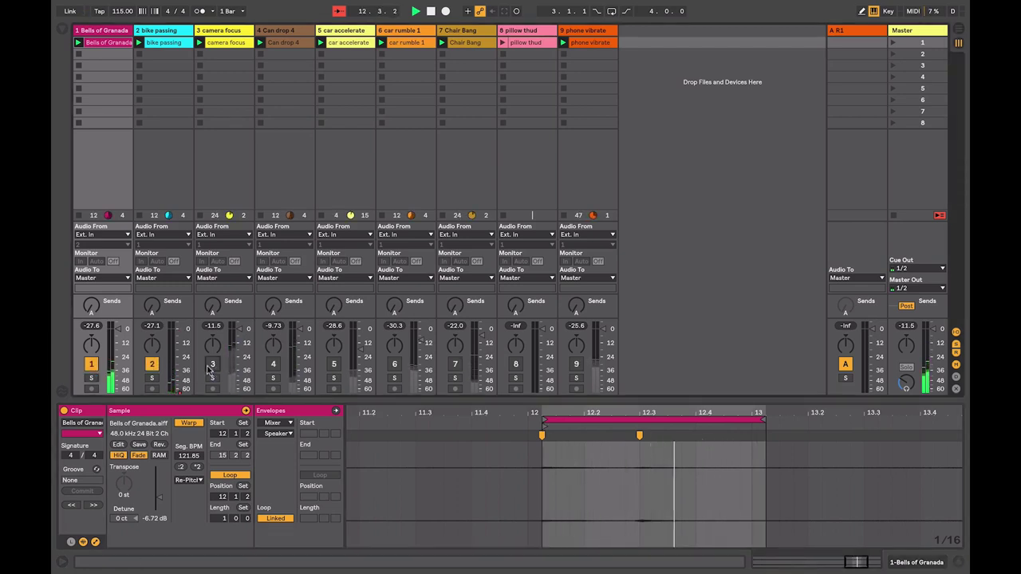
Step: Open the bike passing clip and try raising its volume envelope to about -0.6 dB at the loop's start
{"action": "left_click", "coordinate": [157, 46]}
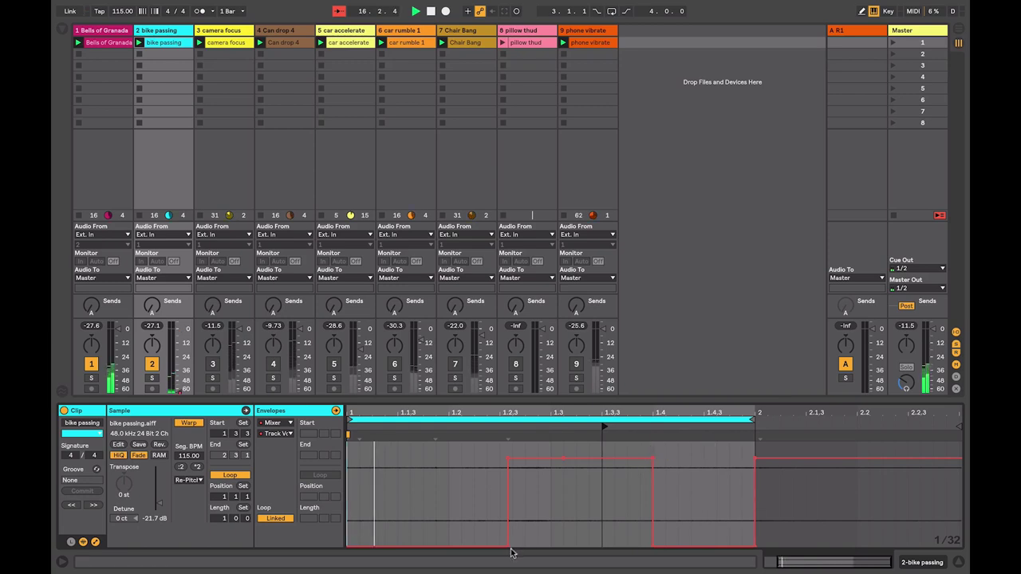
{"action": "left_click_drag", "start_coordinate": [508, 548], "coordinate": [411, 459]}
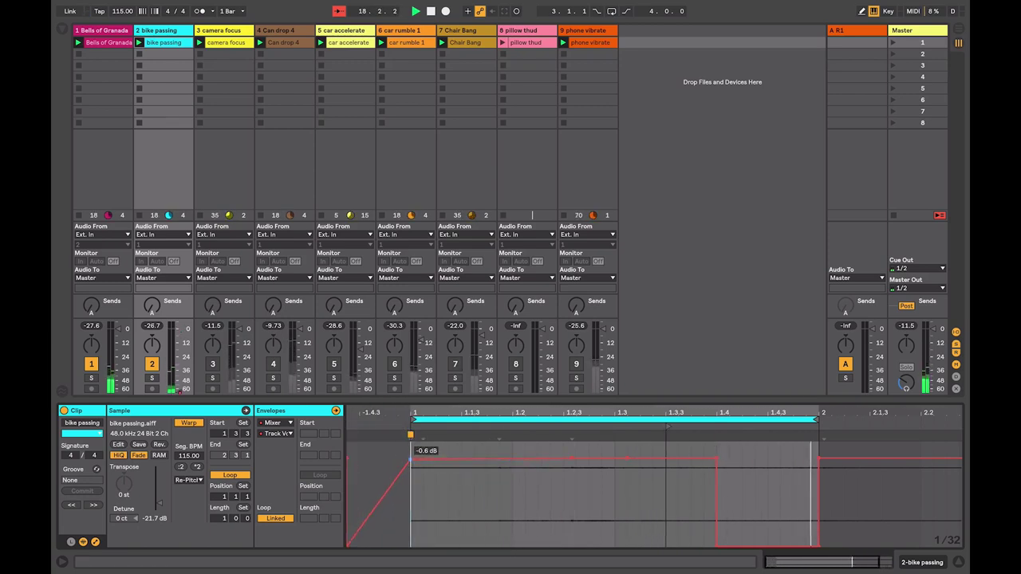
{"action": "left_click", "coordinate": [410, 461]}
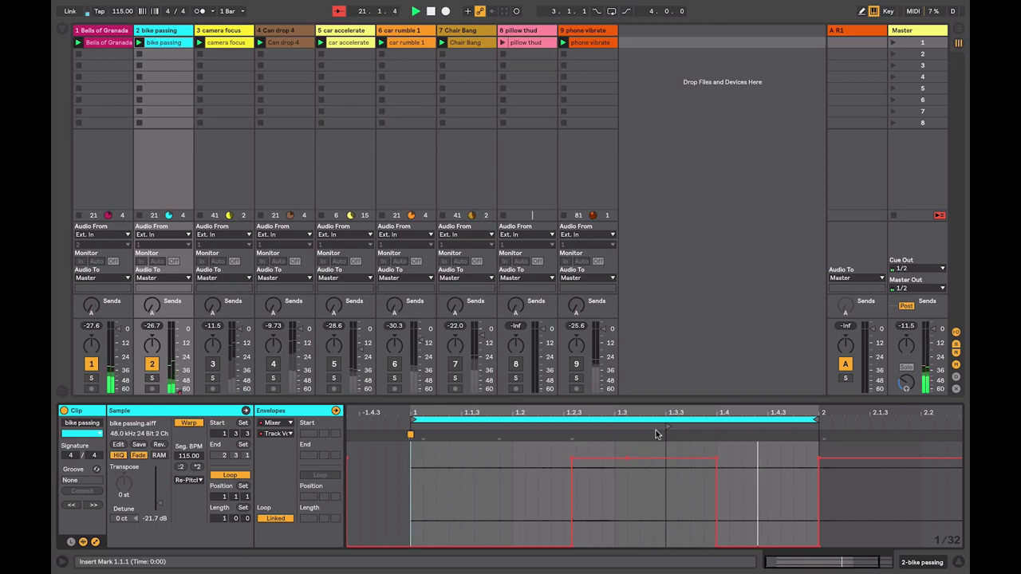
Step: Move the bike passing clip's start marker to 1.4.1 and return it to 1.3.3
{"action": "left_click_drag", "start_coordinate": [668, 428], "coordinate": [718, 434]}
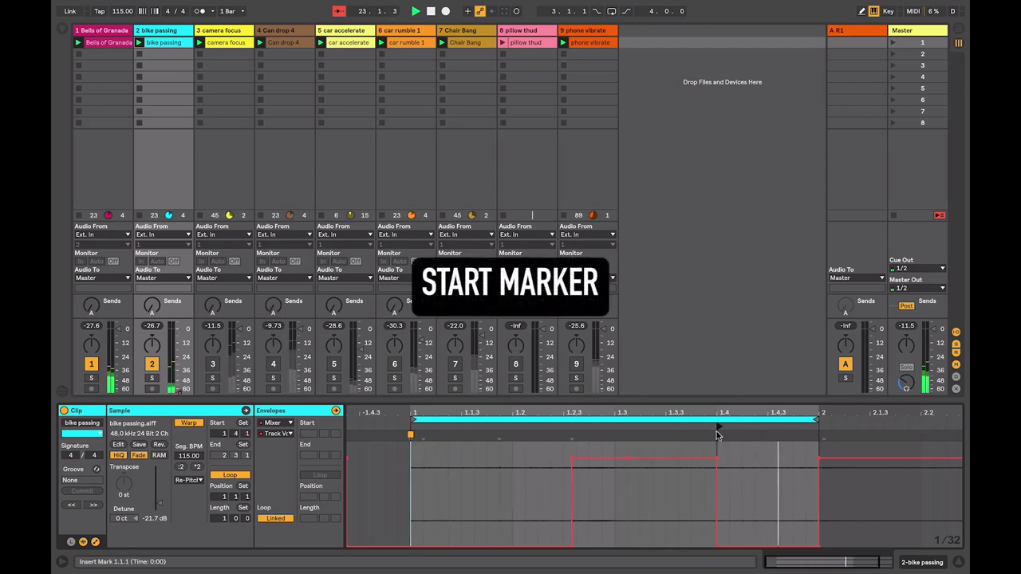
{"action": "left_click_drag", "start_coordinate": [717, 434], "coordinate": [670, 429]}
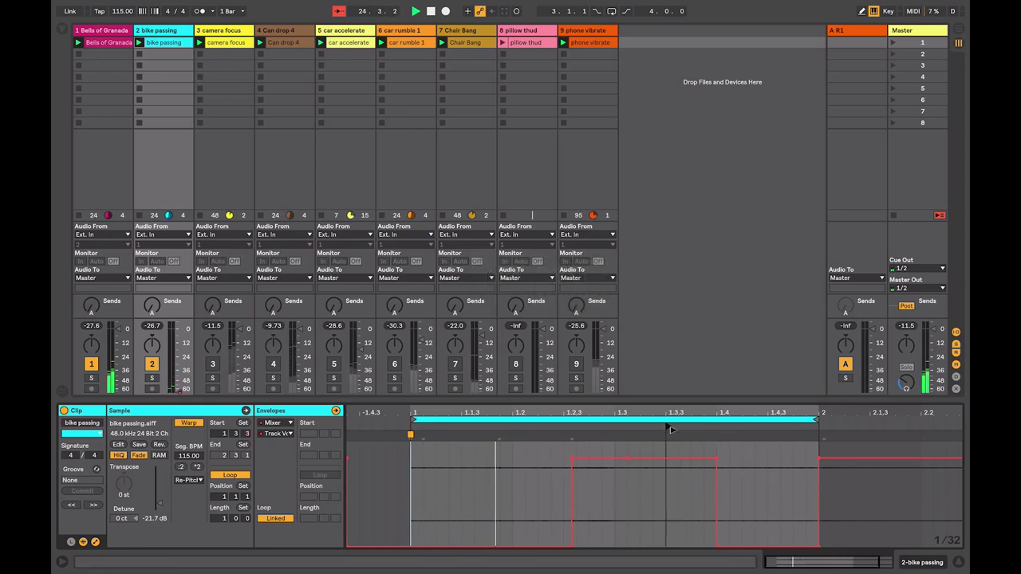
Step: Activate the camera focus track and open its clip
{"action": "left_click", "coordinate": [213, 365]}
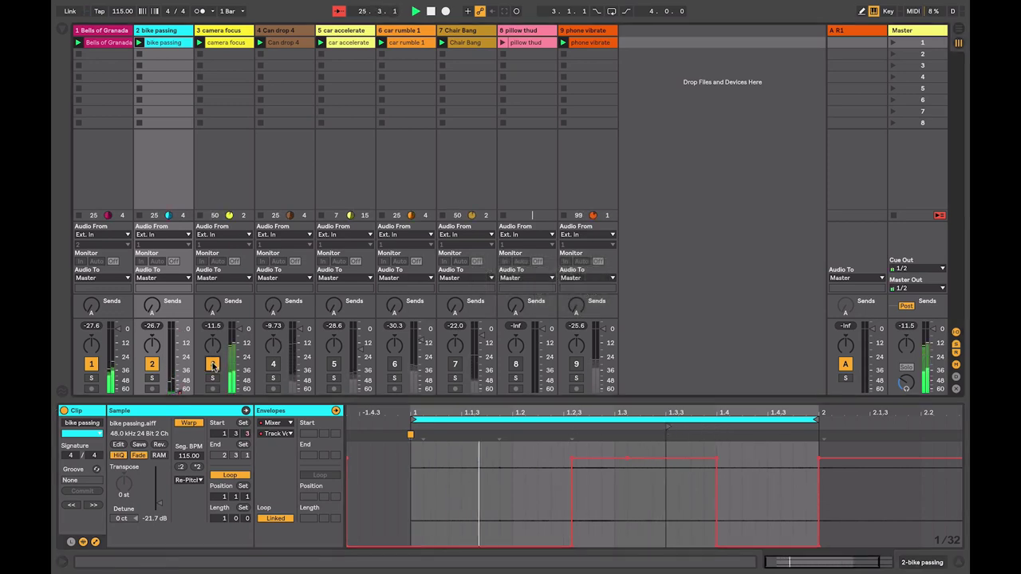
{"action": "left_click", "coordinate": [222, 43]}
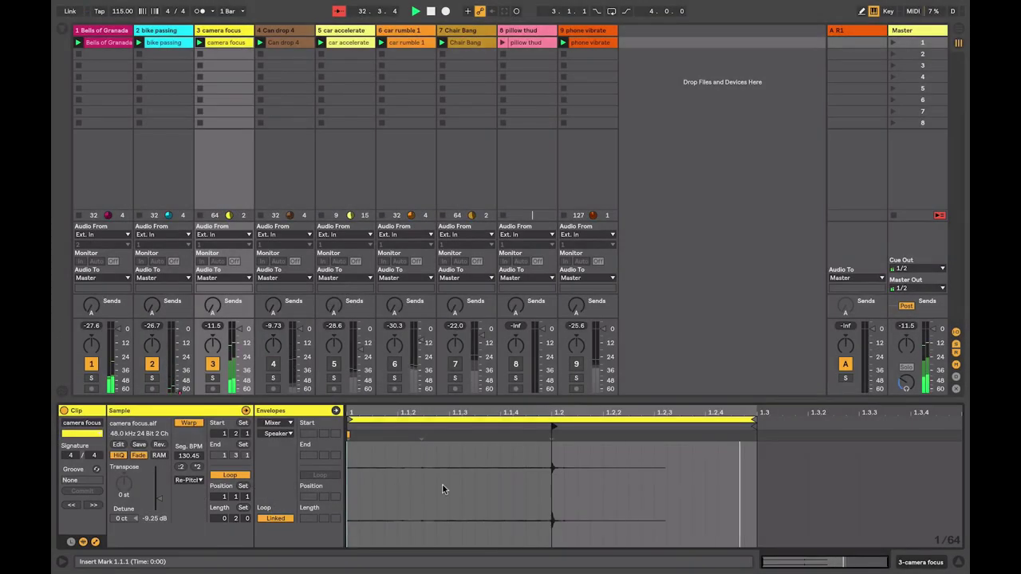
Step: Try the camera focus clip's start marker at 1.1.3 and return it to 1.2.1
{"action": "left_click_drag", "start_coordinate": [554, 427], "coordinate": [464, 431]}
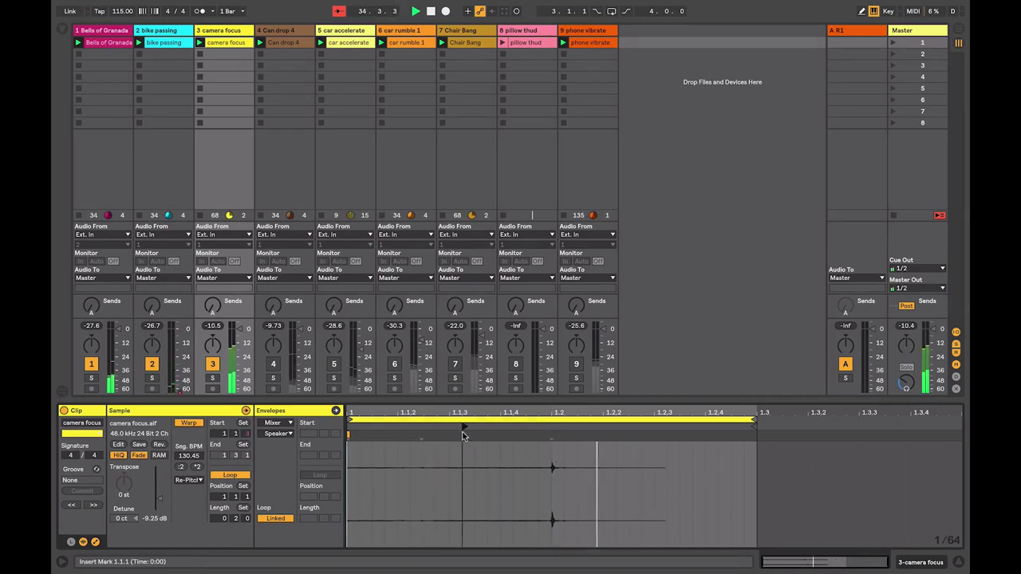
{"action": "key", "text": "Down"}
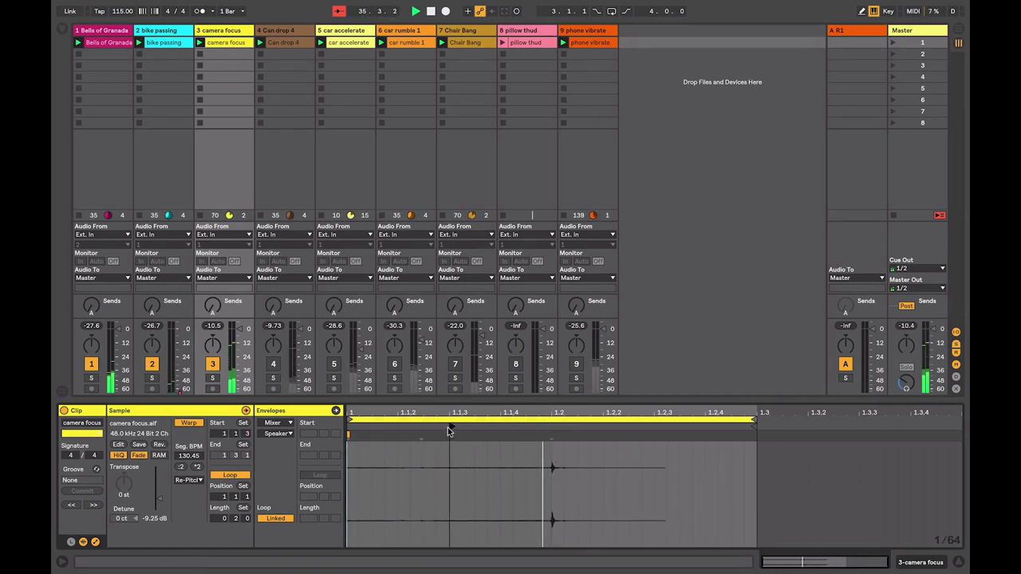
{"action": "key", "text": "Up"}
{"action": "key", "text": "Up"}
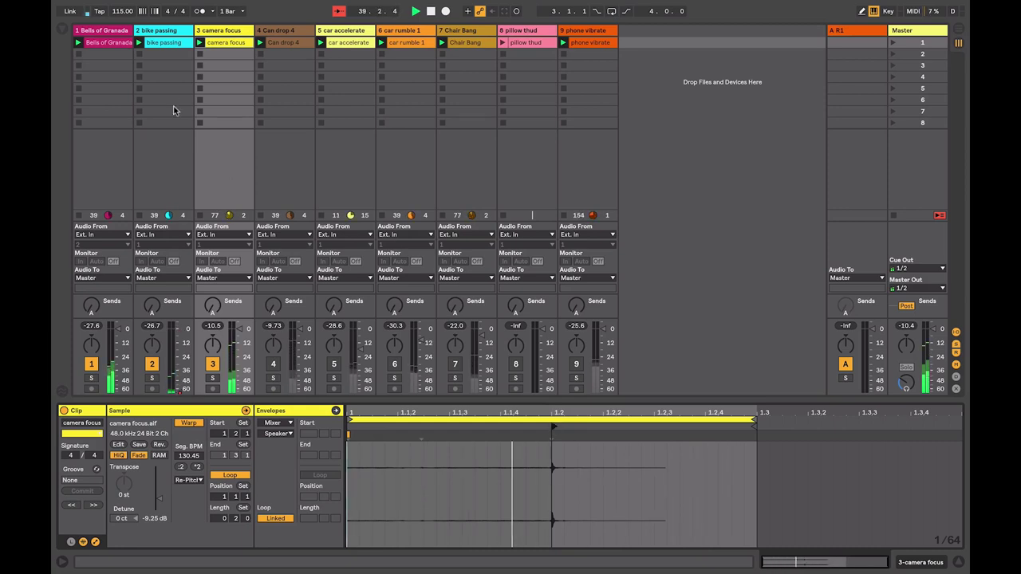
Step: Duplicate the camera focus clip into slot 2 and give the copy a 0.1.0 loop starting at 1.1.3
{"action": "left_click_drag", "start_coordinate": [216, 43], "coordinate": [225, 57]}
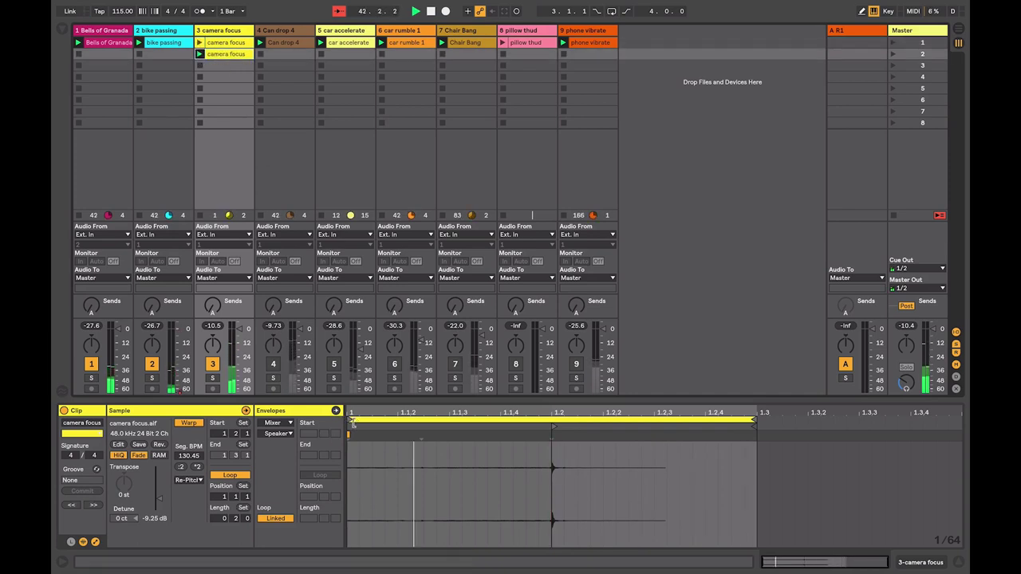
{"action": "left_click", "coordinate": [408, 421]}
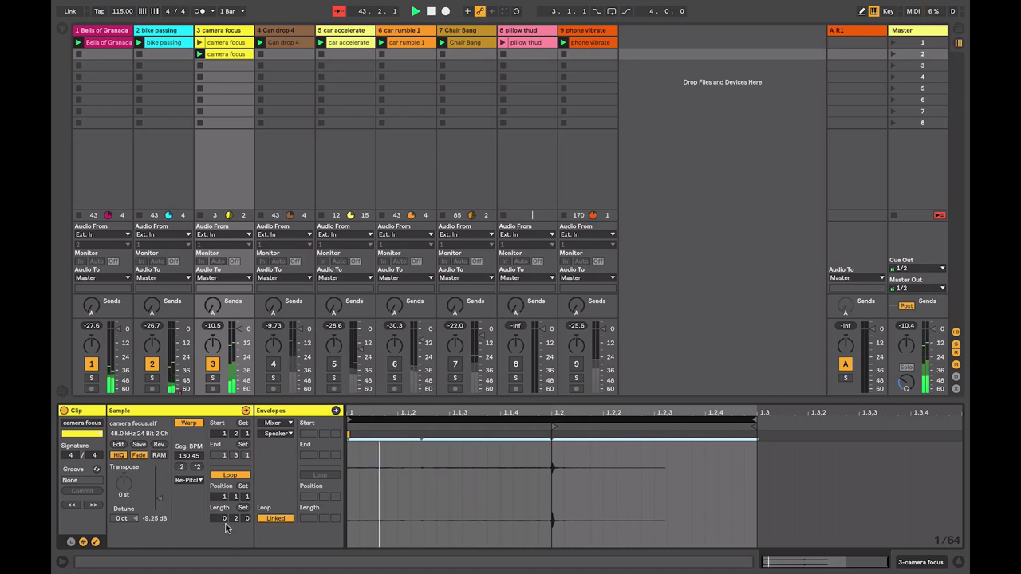
{"action": "left_click_drag", "start_coordinate": [236, 519], "coordinate": [236, 533]}
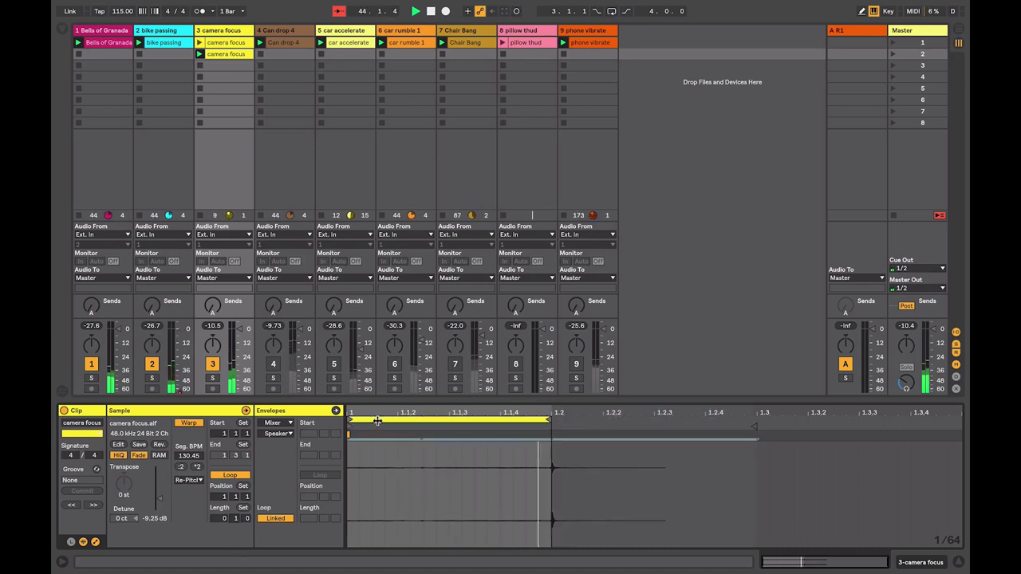
{"action": "left_click_drag", "start_coordinate": [378, 418], "coordinate": [494, 424]}
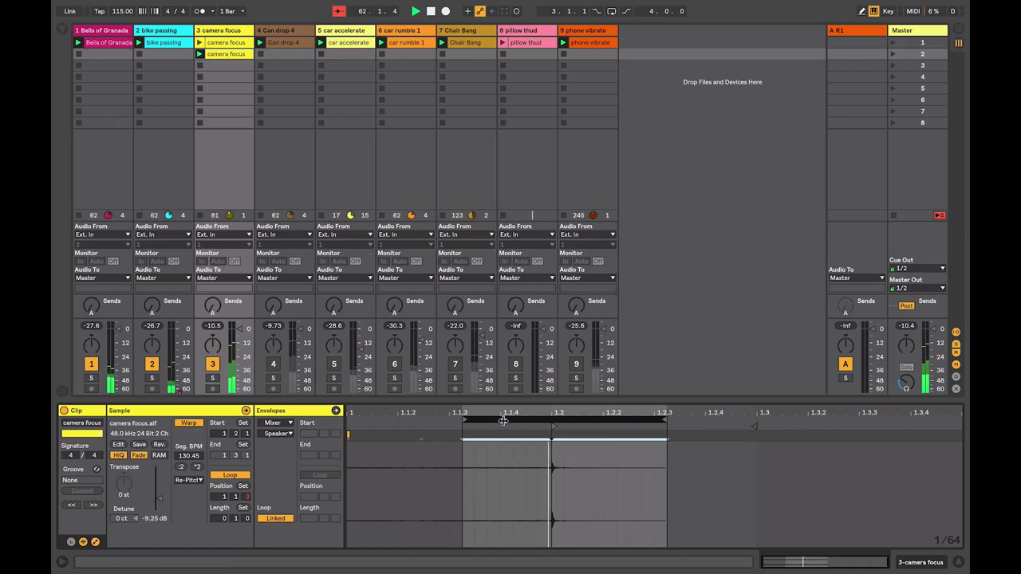
{"action": "key", "text": "Left"}
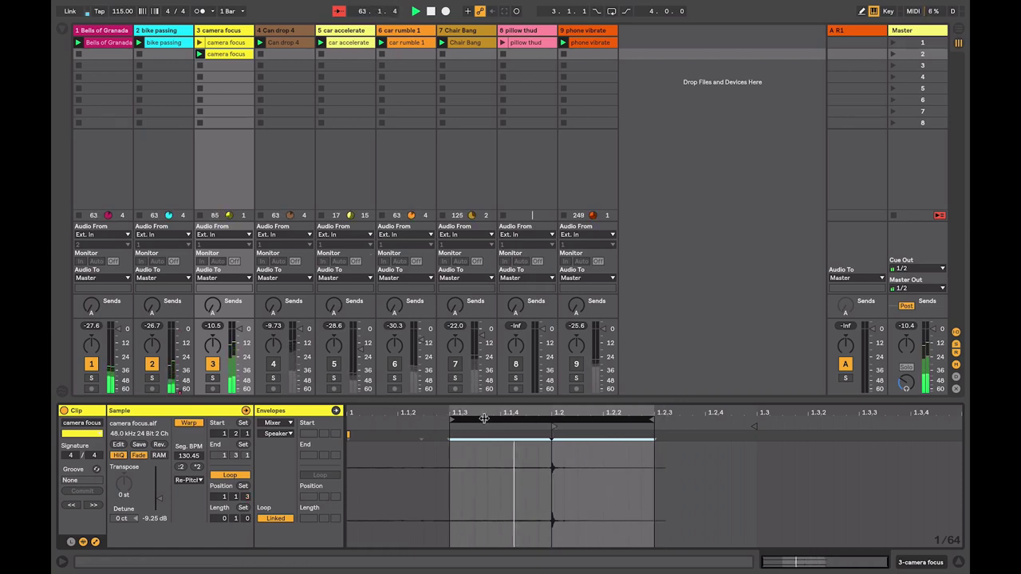
Step: Relaunch the original camera focus clip in slot 1 and activate the Can drop 4 track
{"action": "left_click", "coordinate": [200, 44]}
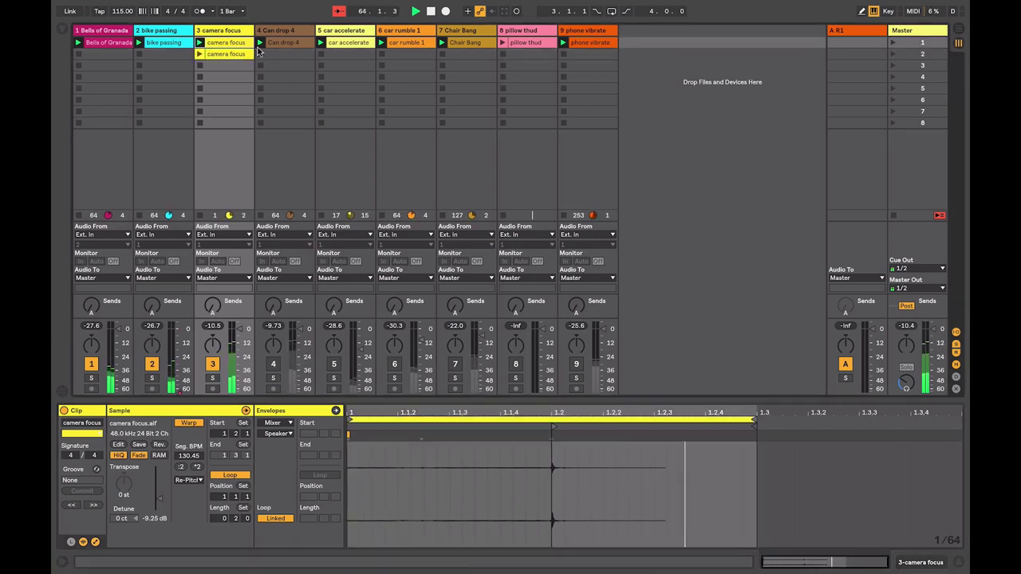
{"action": "left_click", "coordinate": [271, 364]}
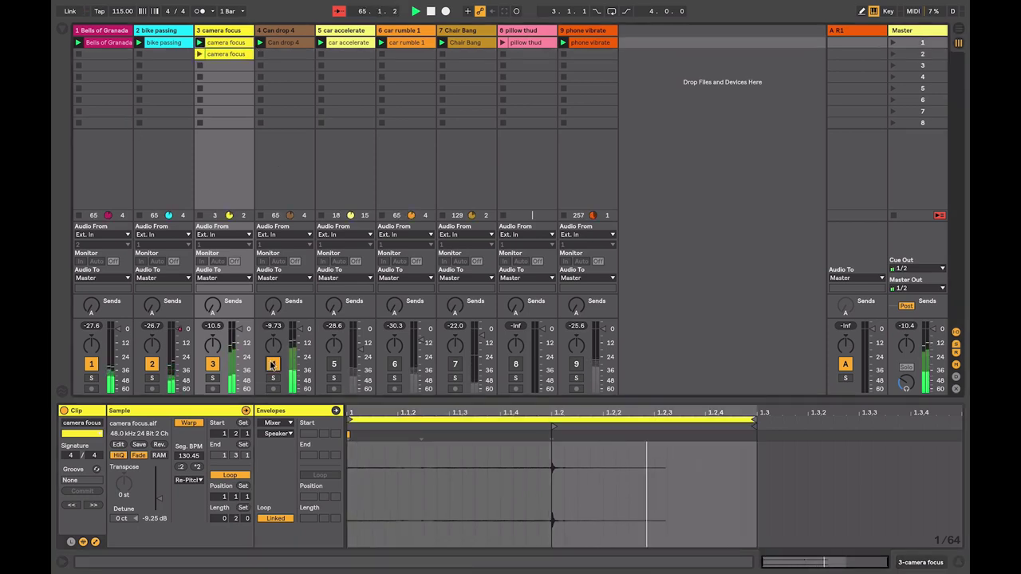
Step: Duplicate the Can drop 4 clip into slot 2 and launch the copy
{"action": "left_click", "coordinate": [276, 46]}
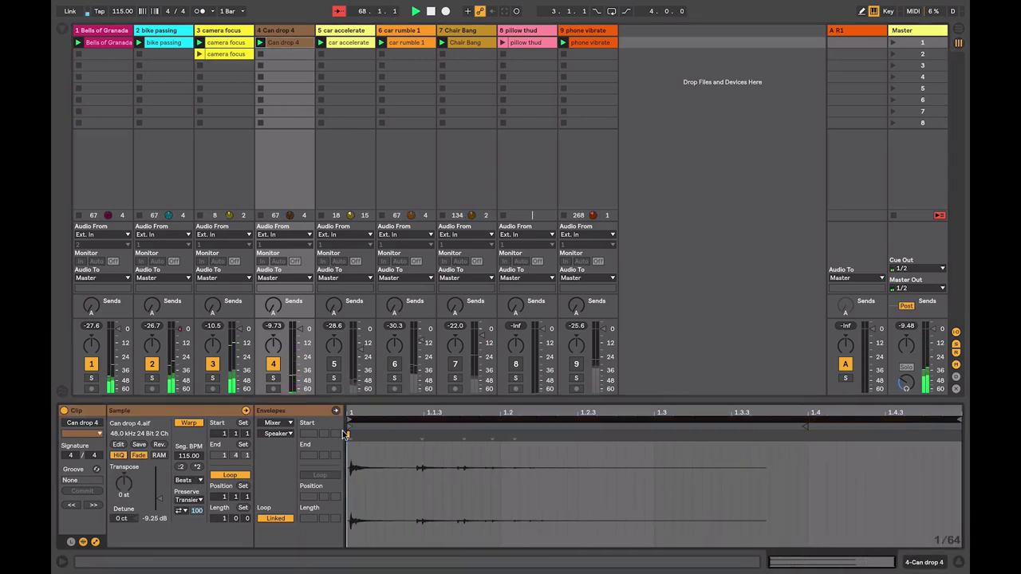
{"action": "left_click_drag", "start_coordinate": [280, 46], "coordinate": [261, 54]}
{"action": "left_click", "coordinate": [260, 54]}
Step: Shorten the duplicated Can drop 4 clip's loop to 0.0.1 and shift it to start at 1.2.1
{"action": "left_click", "coordinate": [486, 420]}
{"action": "key", "text": "ctrl+Down"}
{"action": "key", "text": "ctrl+Down"}
{"action": "key", "text": "ctrl+Down"}
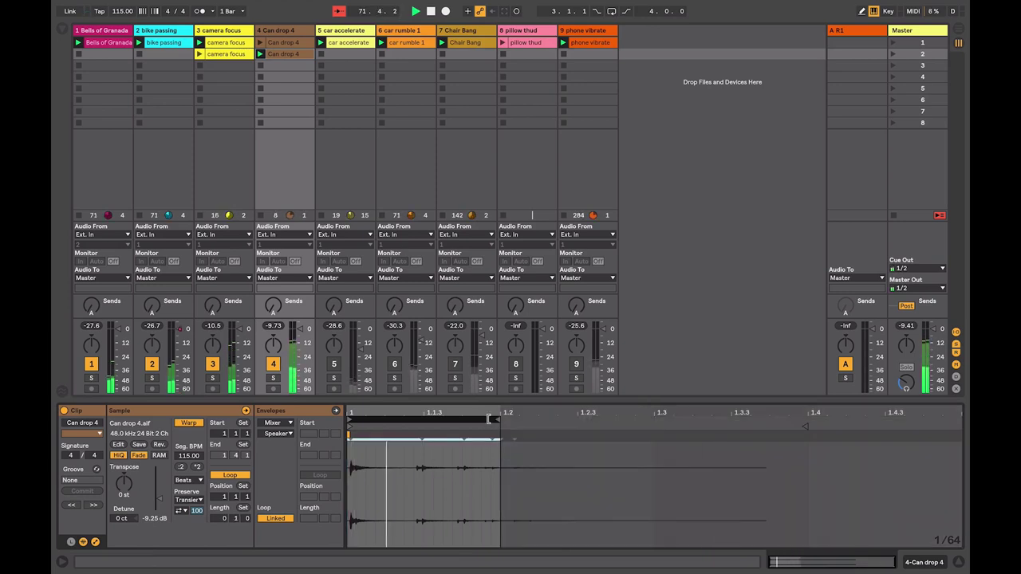
{"action": "key", "text": "Up"}
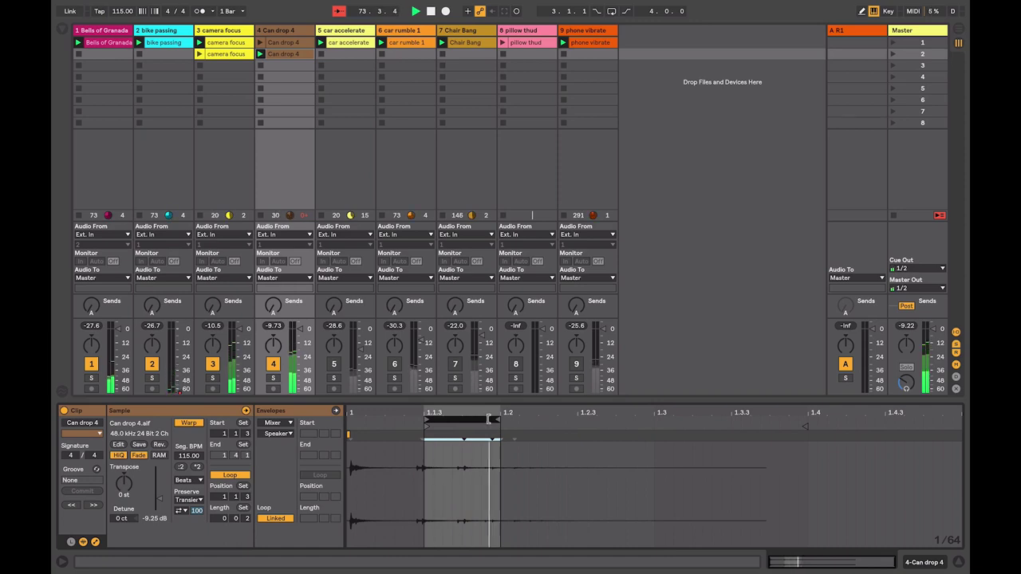
{"action": "key", "text": "ctrl+Down"}
{"action": "key", "text": "Up"}
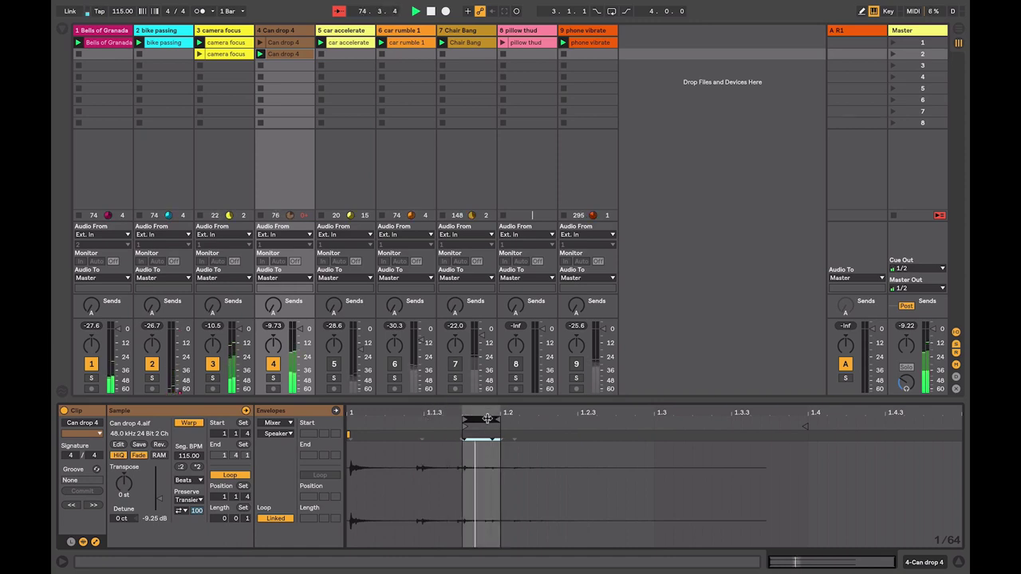
{"action": "key", "text": "Up"}
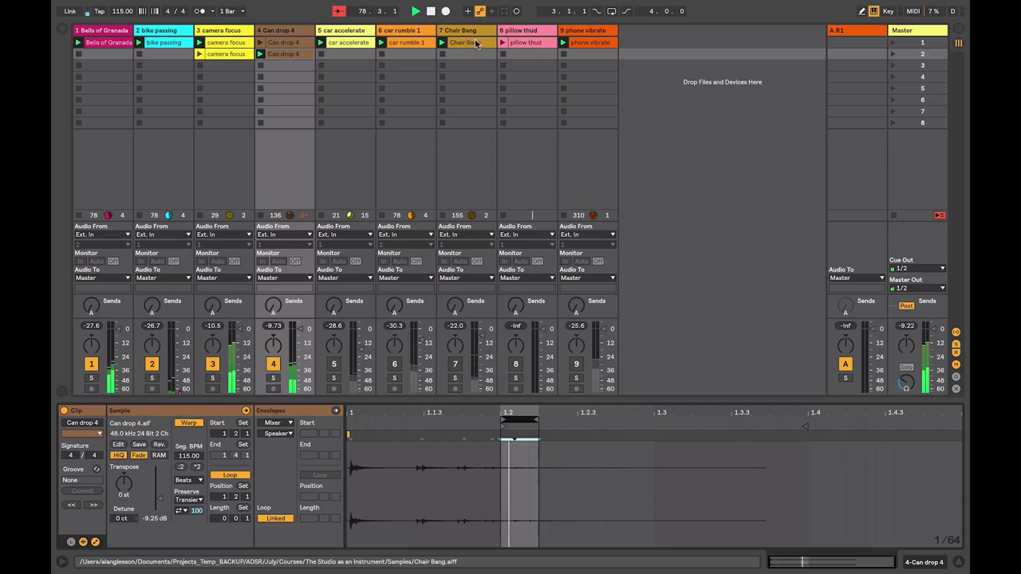
Step: Activate the Chair Bang and pillow thud tracks and launch the pillow thud clip
{"action": "left_click", "coordinate": [455, 365]}
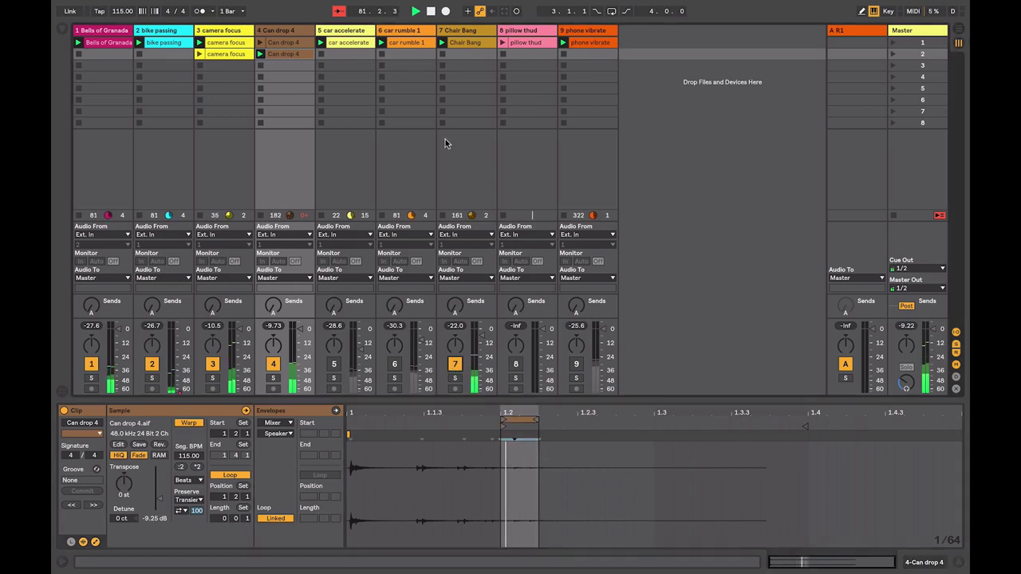
{"action": "left_click", "coordinate": [502, 44]}
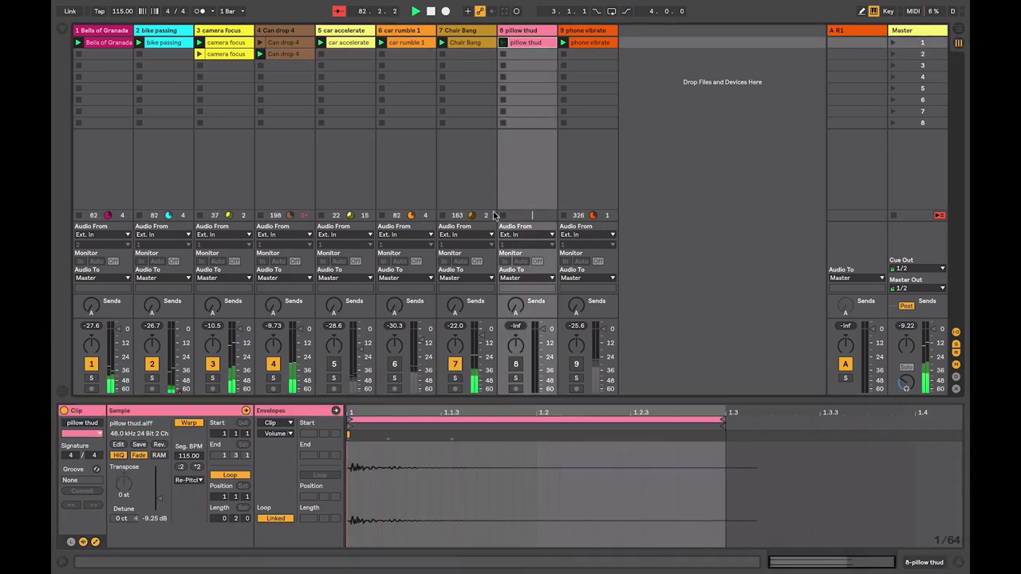
{"action": "left_click", "coordinate": [515, 365]}
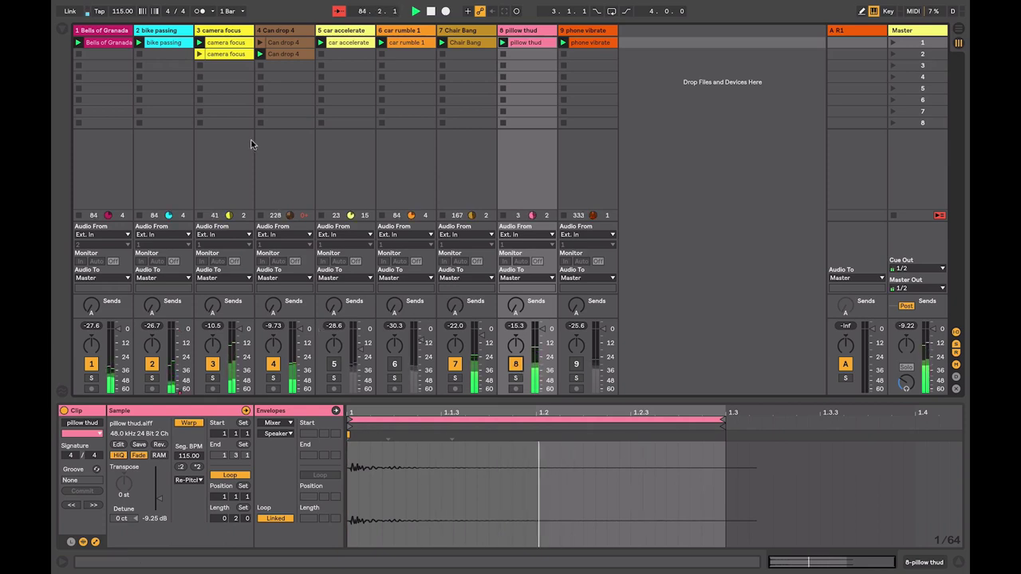
Step: Shift the duplicated Can drop 4 clip's loop to start at 1.1.3 and lengthen it to 0.1.0
{"action": "left_click", "coordinate": [276, 55]}
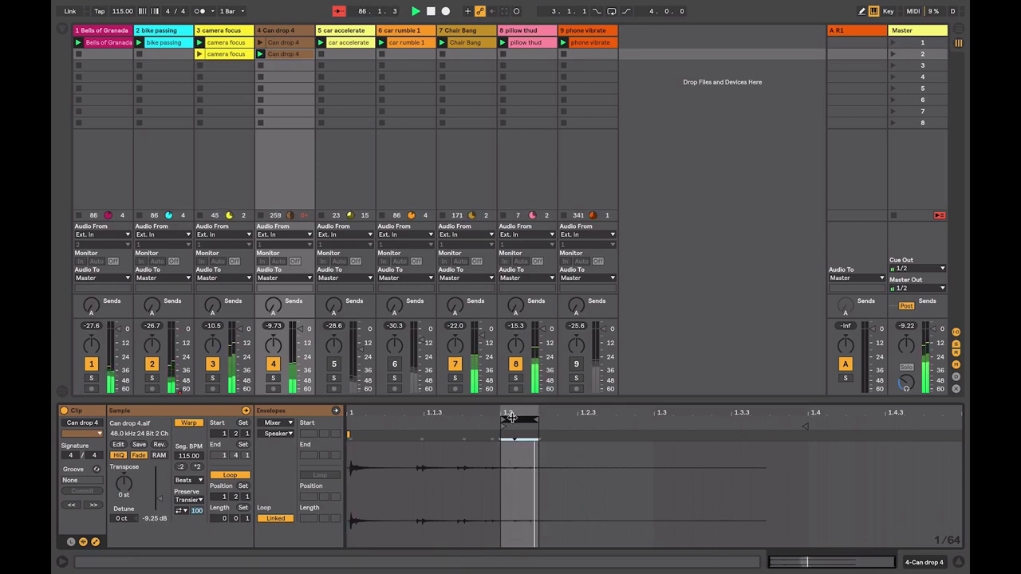
{"action": "key", "text": "Left"}
{"action": "key", "text": "Left"}
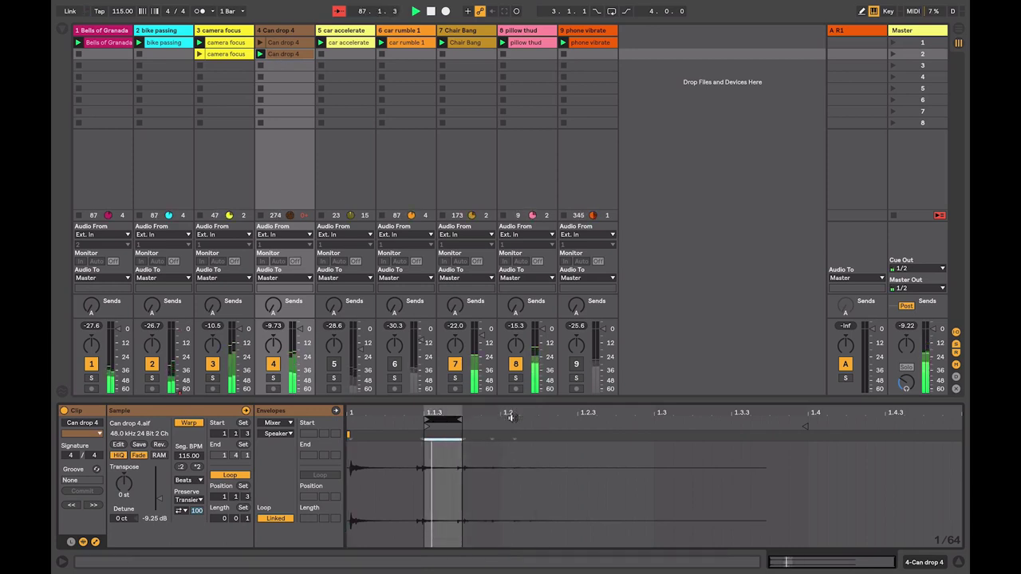
{"action": "key", "text": "ctrl+Up"}
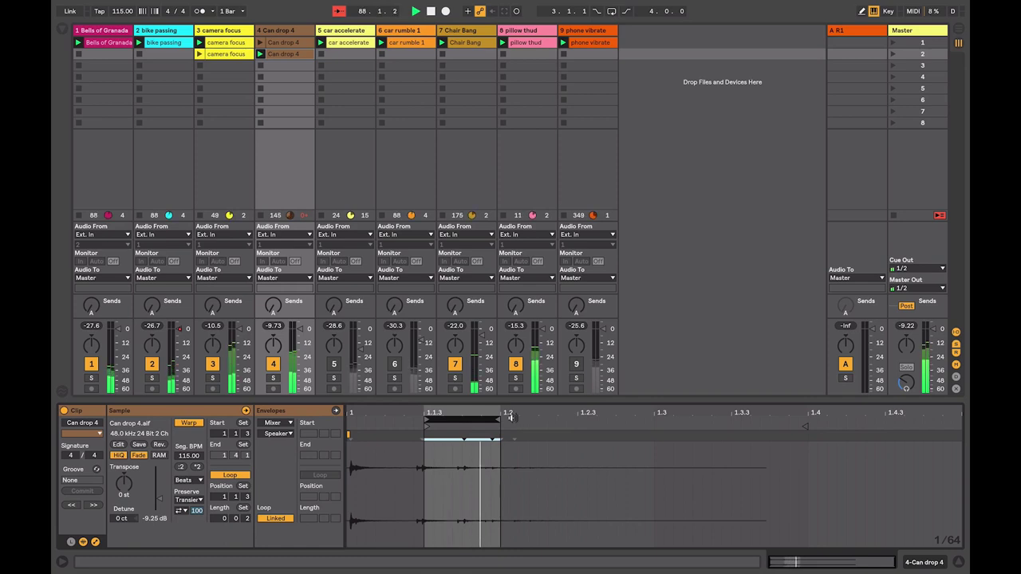
{"action": "key", "text": "ctrl+Up"}
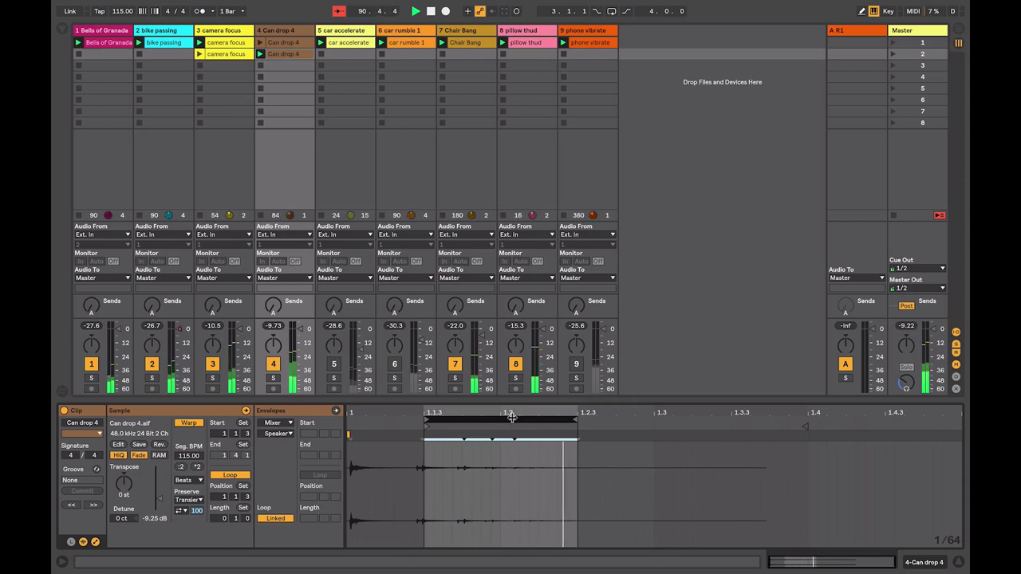
{"action": "key", "text": "Up"}
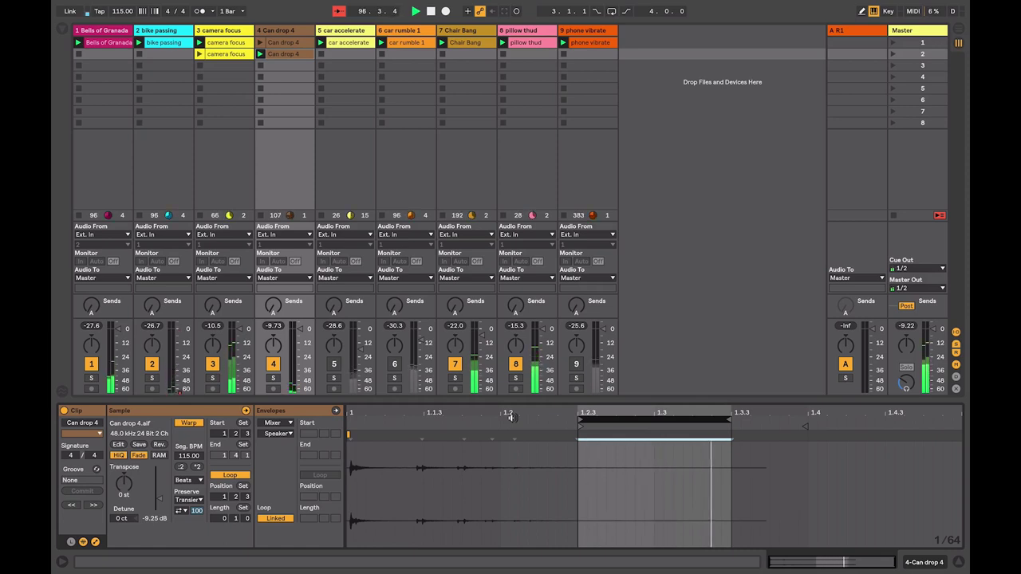
{"action": "key", "text": "Left"}
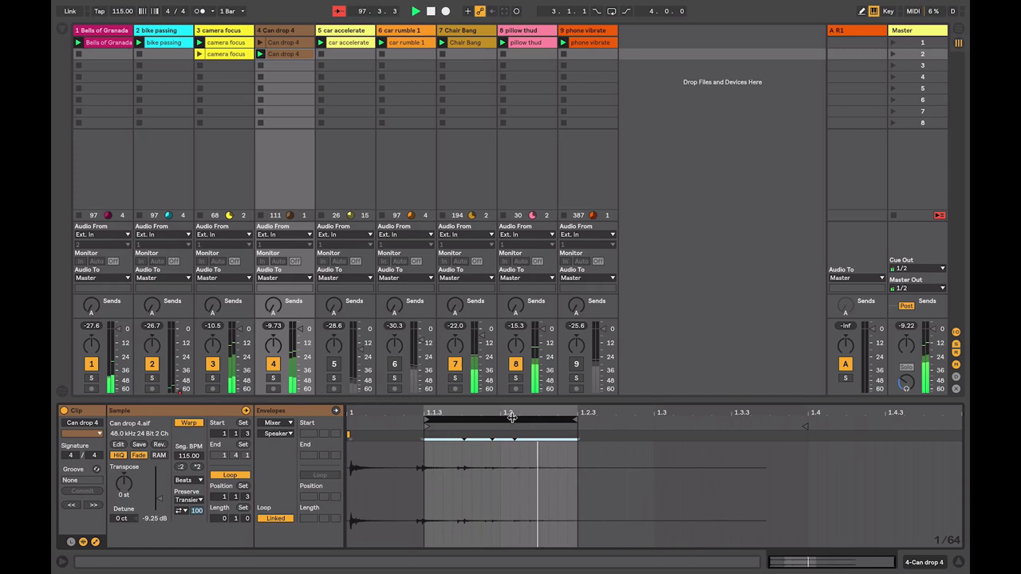
Step: Shorten the duplicated Can drop 4 clip's loop to 0.0.1 and move it to start at 1.1.1
{"action": "key", "text": "ctrl+Down"}
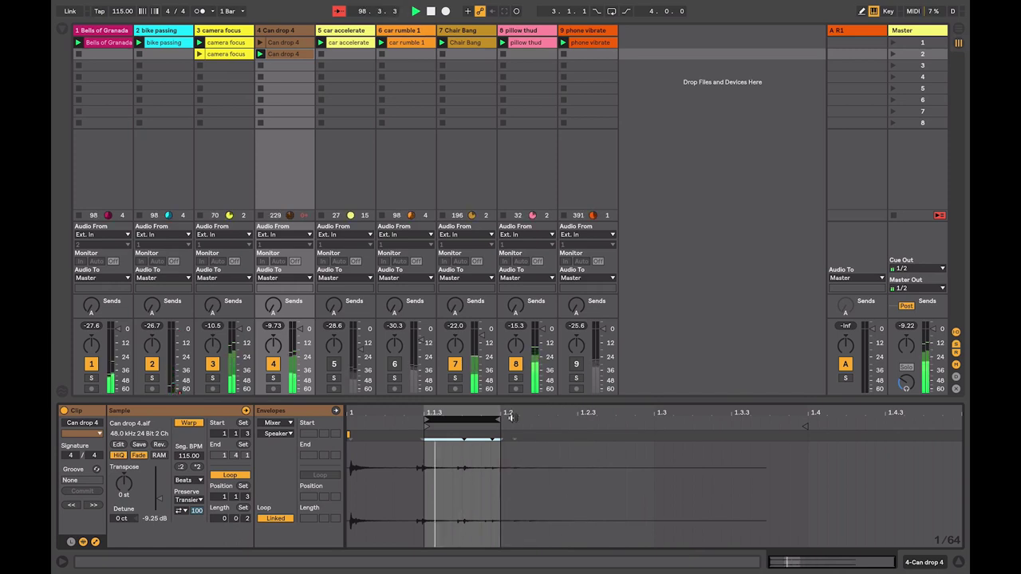
{"action": "key", "text": "Left"}
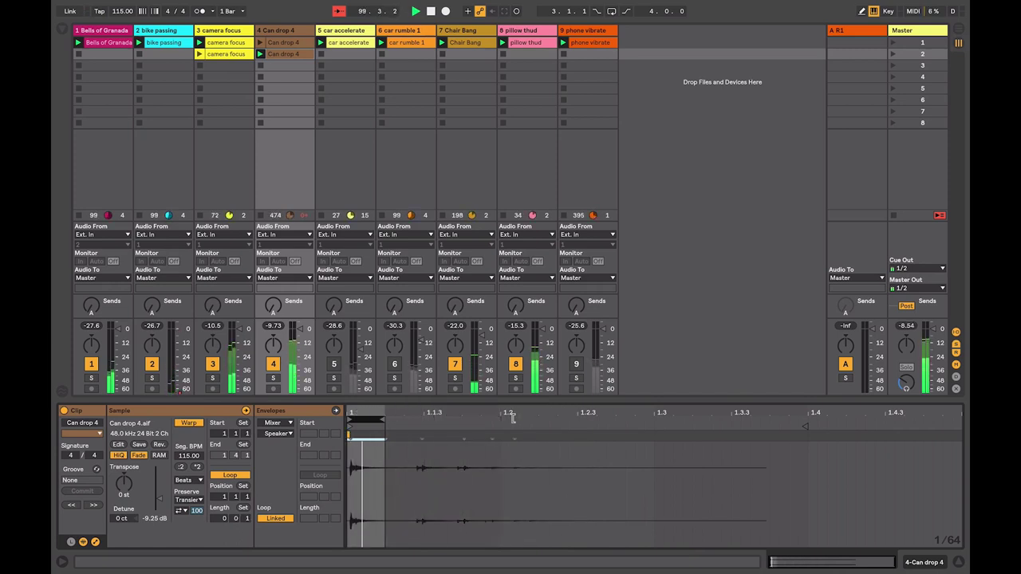
{"action": "key", "text": "ctrl+Down"}
Step: Nudge the Can drop 4 copy's loop forward in small increments until it starts just past 1.1.3
{"action": "key", "text": "Right"}
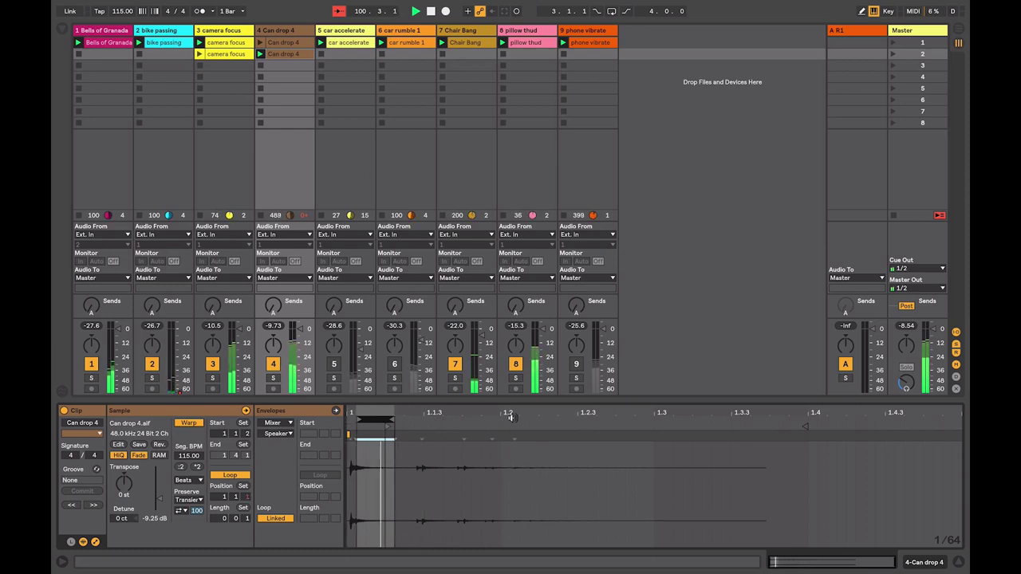
{"action": "key", "text": "Right"}
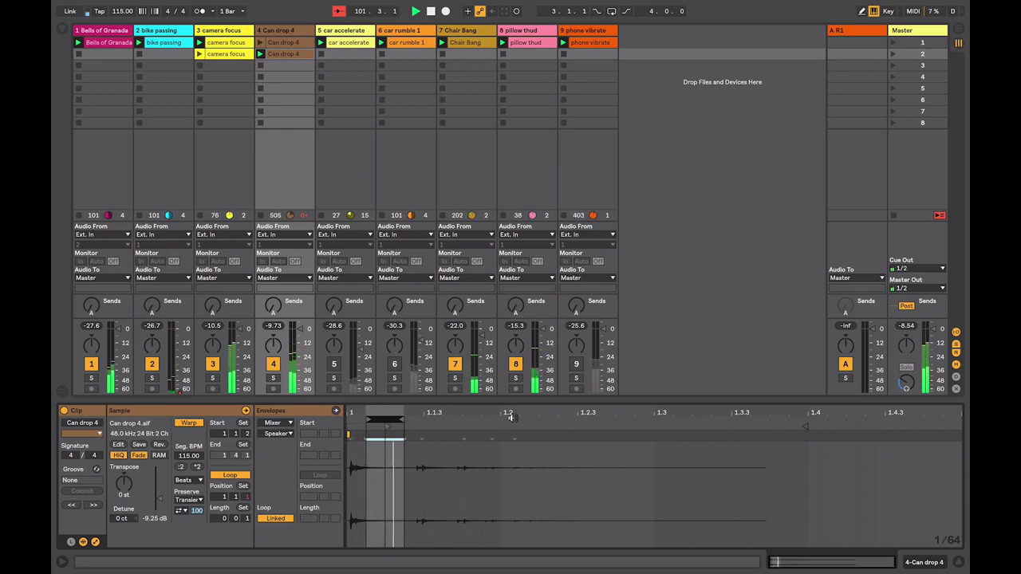
{"action": "key", "text": "Right"}
{"action": "key", "text": "Right"}
{"action": "key", "text": "Right"}
{"action": "key", "text": "Right"}
{"action": "key", "text": "Right"}
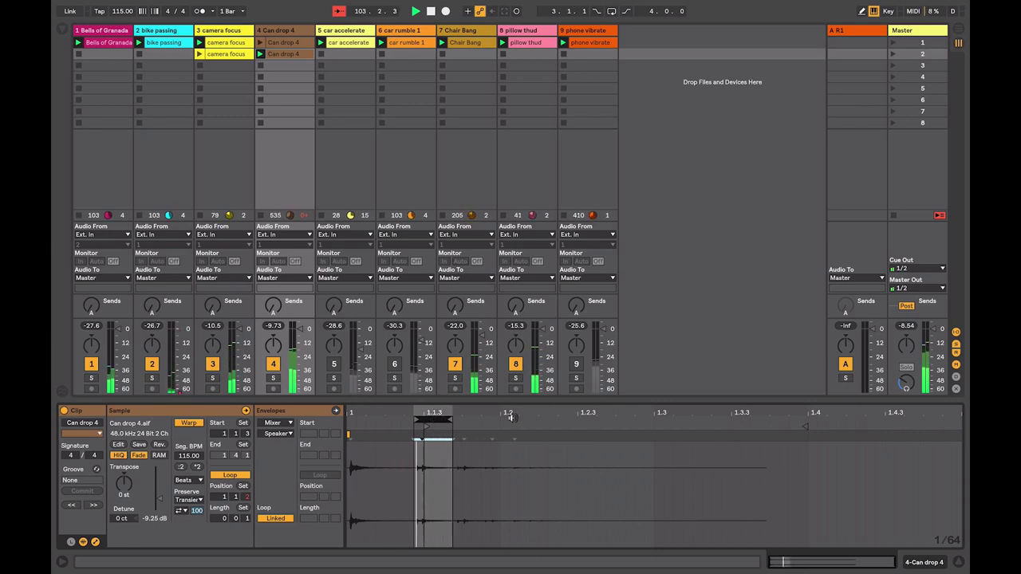
{"action": "key", "text": "Right"}
{"action": "key", "text": "Right"}
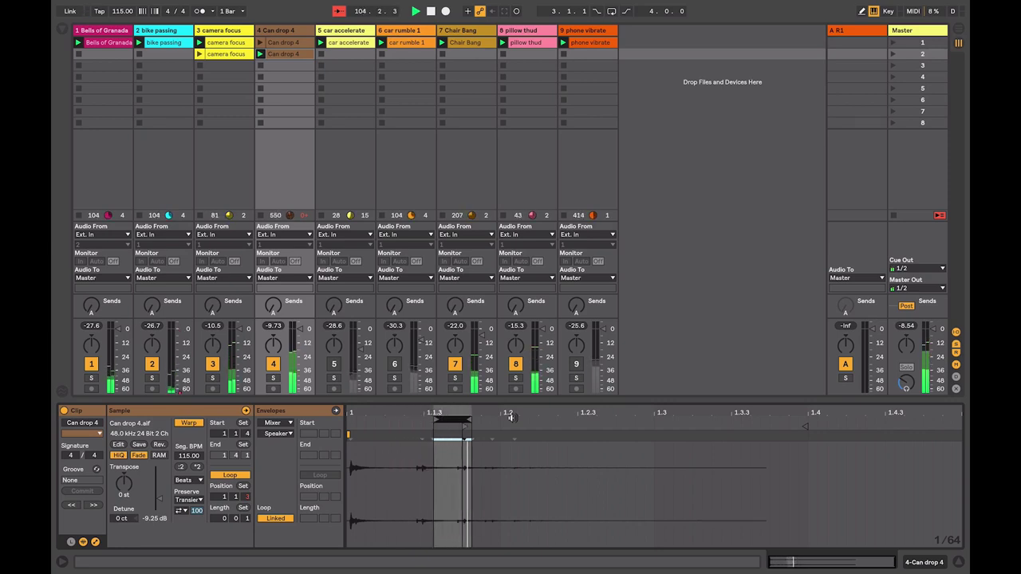
{"action": "key", "text": "Right"}
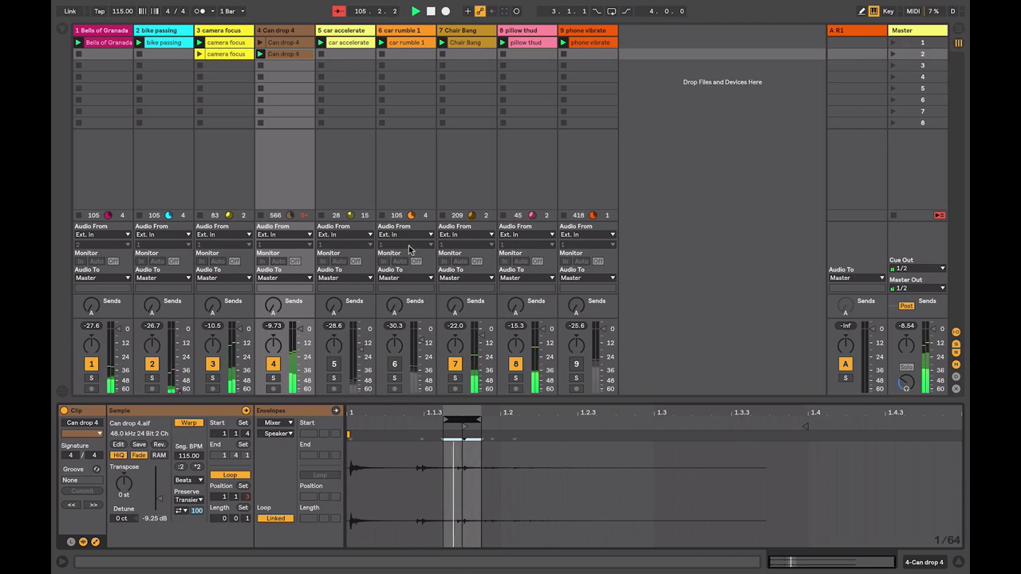
Step: Bring in the car accelerate track at a volume of about -11 dB and relaunch the original Can drop 4 clip in slot 1
{"action": "left_click", "coordinate": [333, 365]}
{"action": "left_click", "coordinate": [347, 43]}
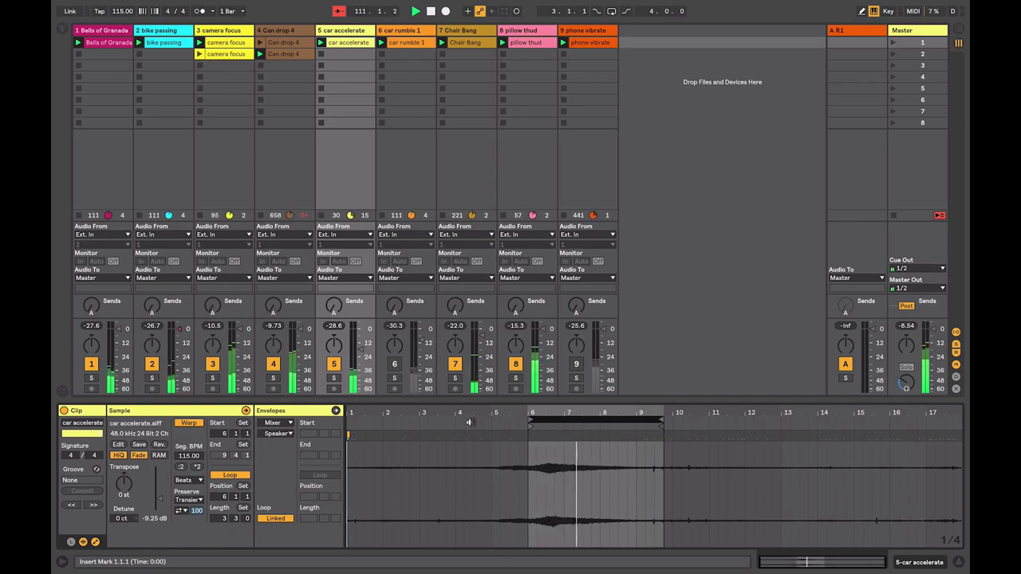
{"action": "left_click", "coordinate": [359, 349]}
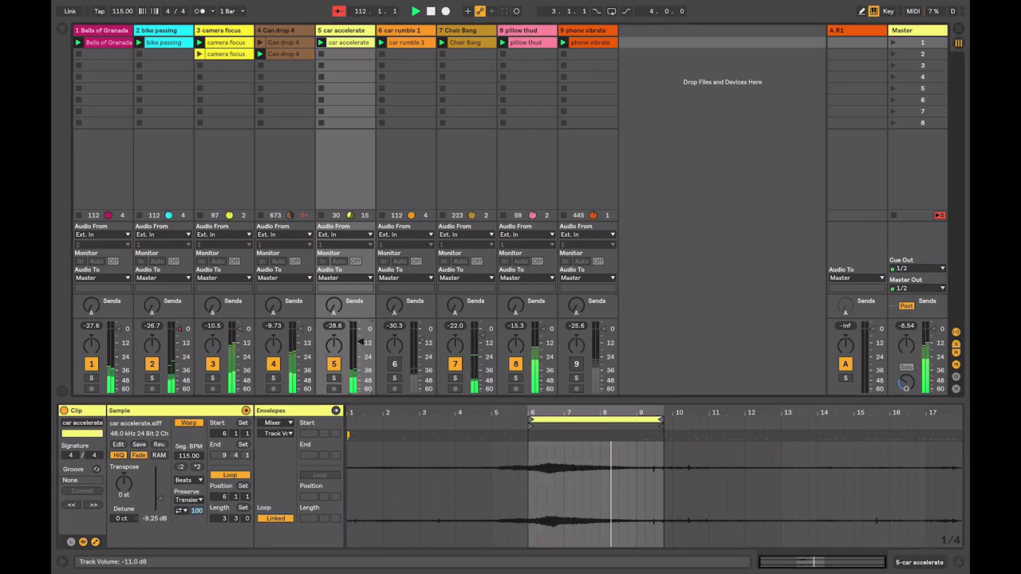
{"action": "left_click", "coordinate": [259, 42]}
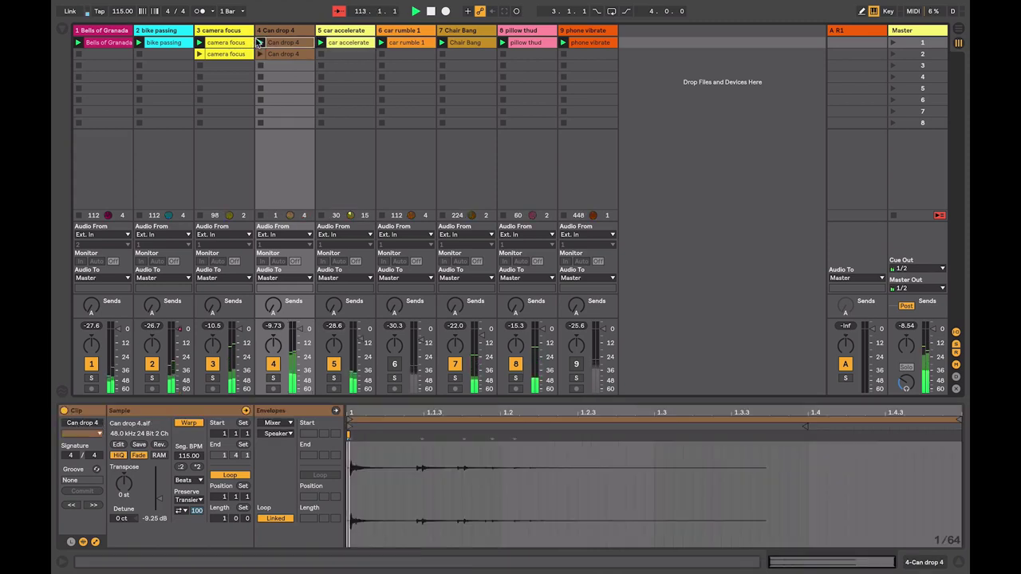
{"action": "left_click", "coordinate": [348, 44]}
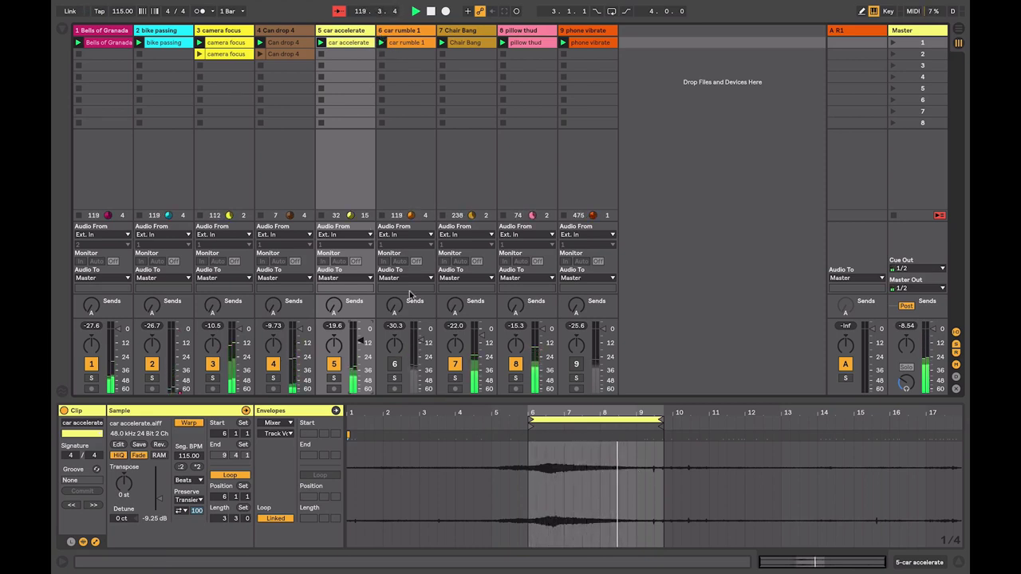
Step: Activate the car rumble 1 track at a volume of -5.0 dB and solo it with its clip selected
{"action": "left_click", "coordinate": [393, 364]}
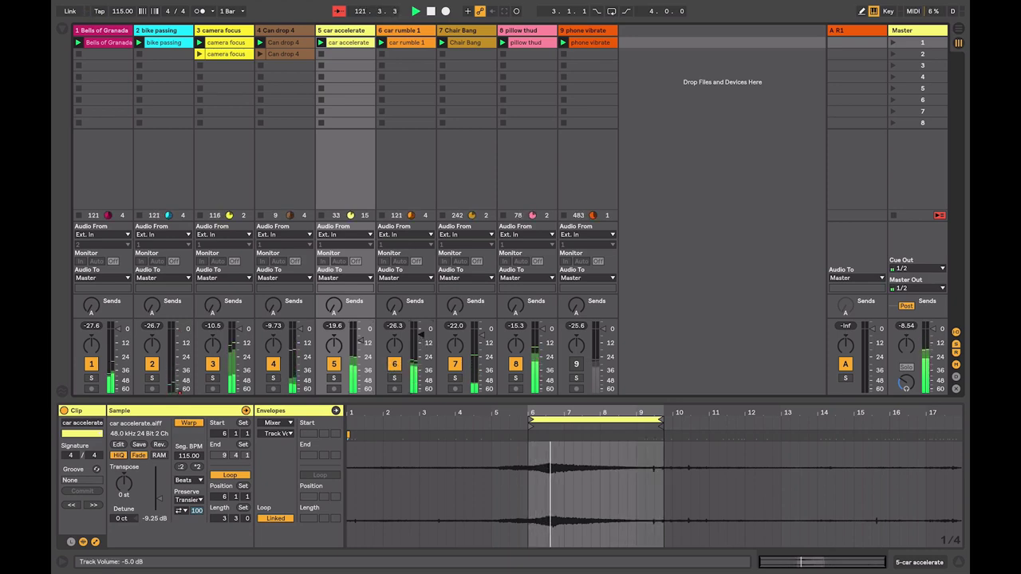
{"action": "left_click", "coordinate": [394, 379]}
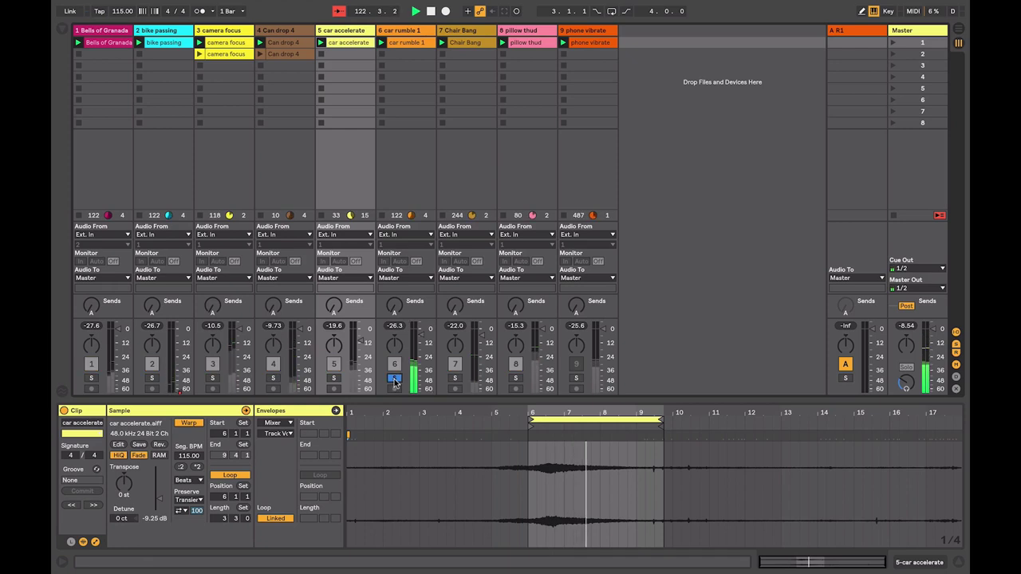
{"action": "left_click", "coordinate": [405, 45]}
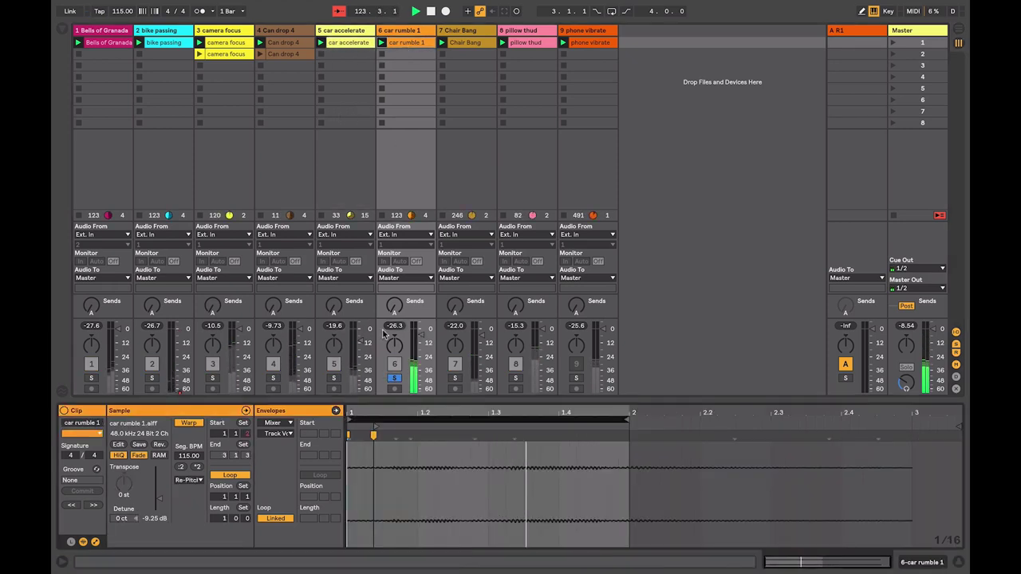
Step: Try doubling the car rumble 1 clip's loop length to 2.0.0, and return it to 1.0.0
{"action": "left_click", "coordinate": [468, 421]}
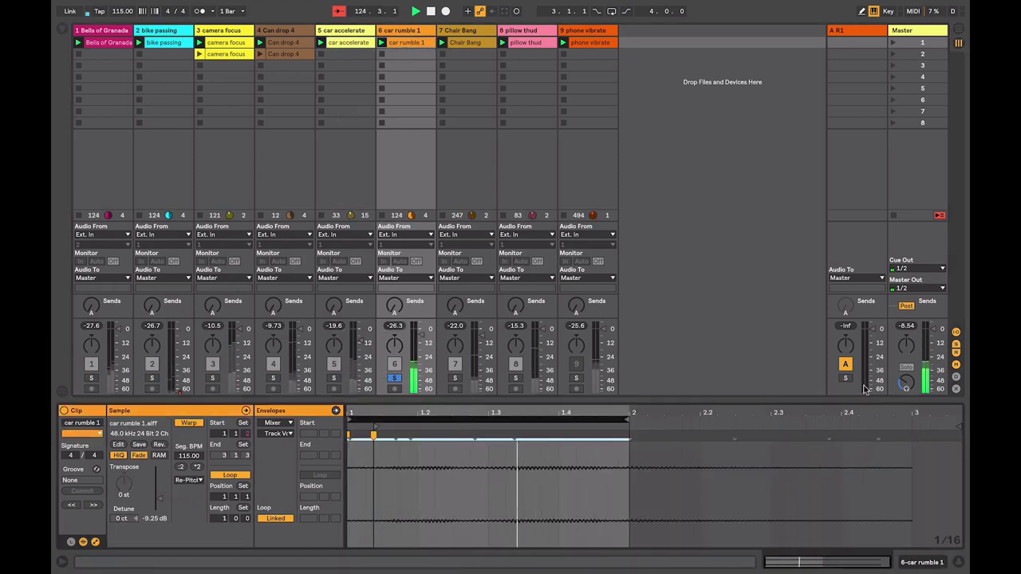
{"action": "key", "text": "ctrl+Up"}
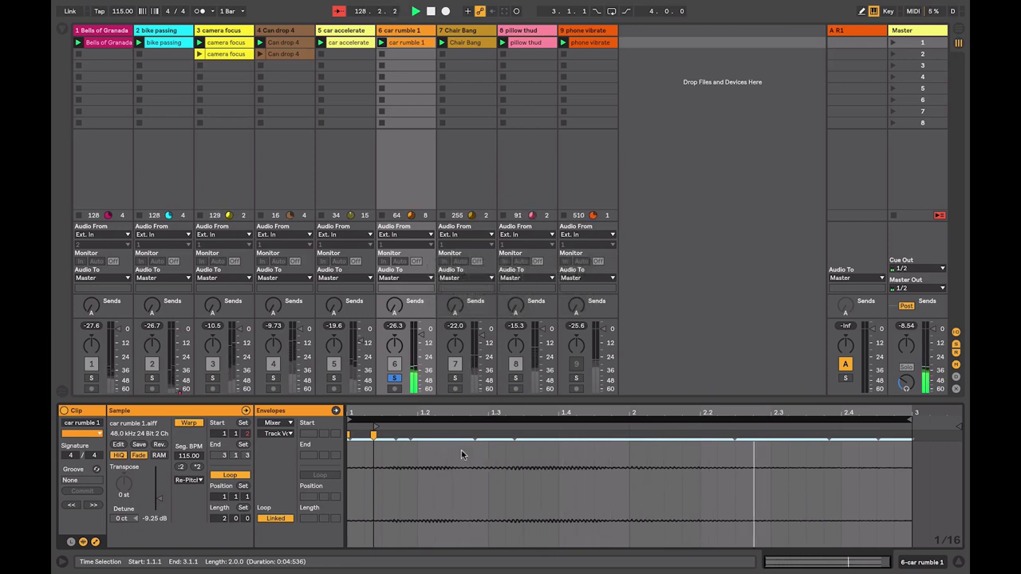
{"action": "key", "text": "super+Down"}
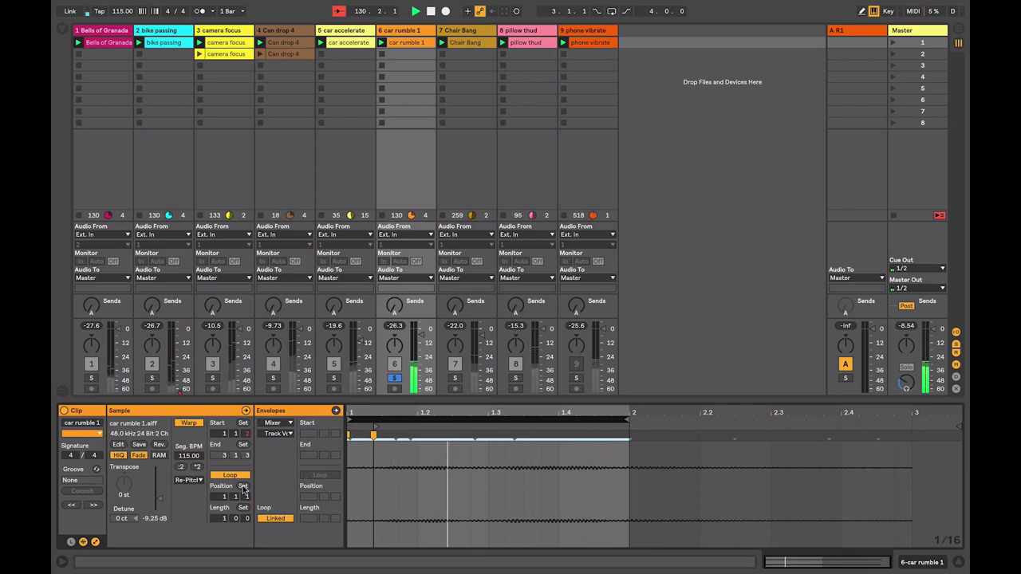
Step: Raise the car rumble 1 clip's gain to -6.72 dB, and unsolo the track with its volume raised slightly
{"action": "left_click_drag", "start_coordinate": [159, 500], "coordinate": [158, 491]}
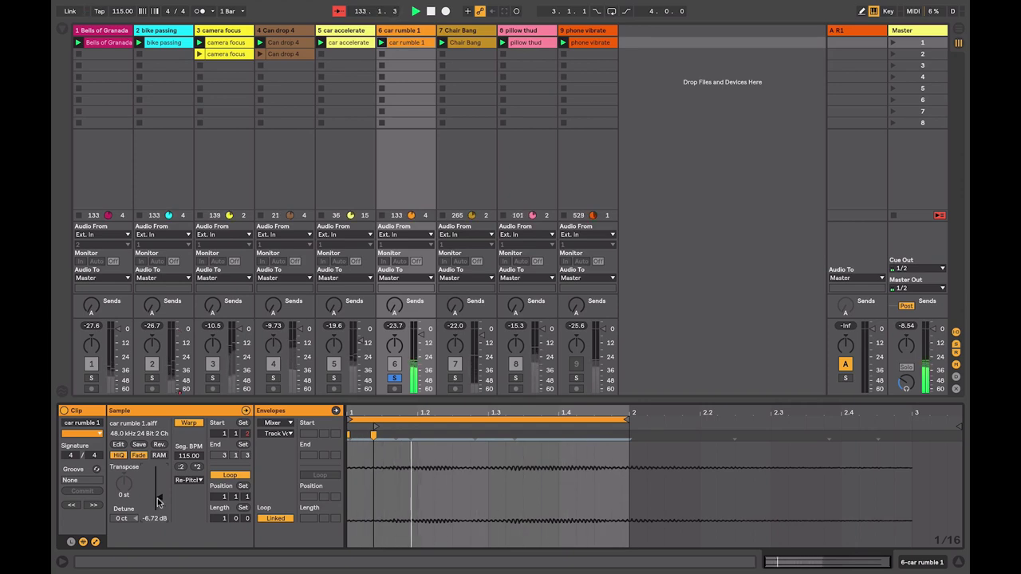
{"action": "left_click", "coordinate": [393, 378]}
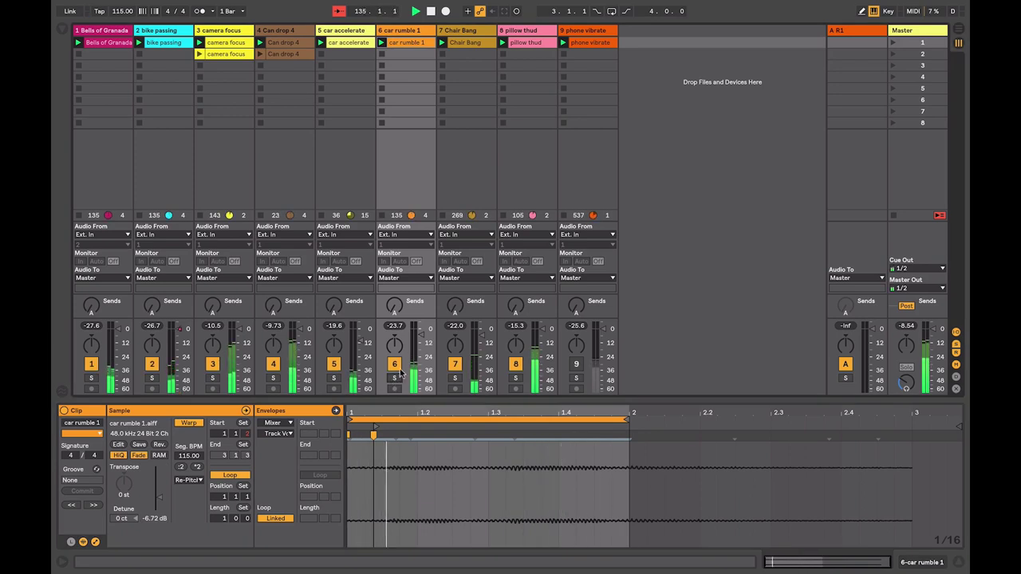
{"action": "left_click_drag", "start_coordinate": [422, 333], "coordinate": [422, 331]}
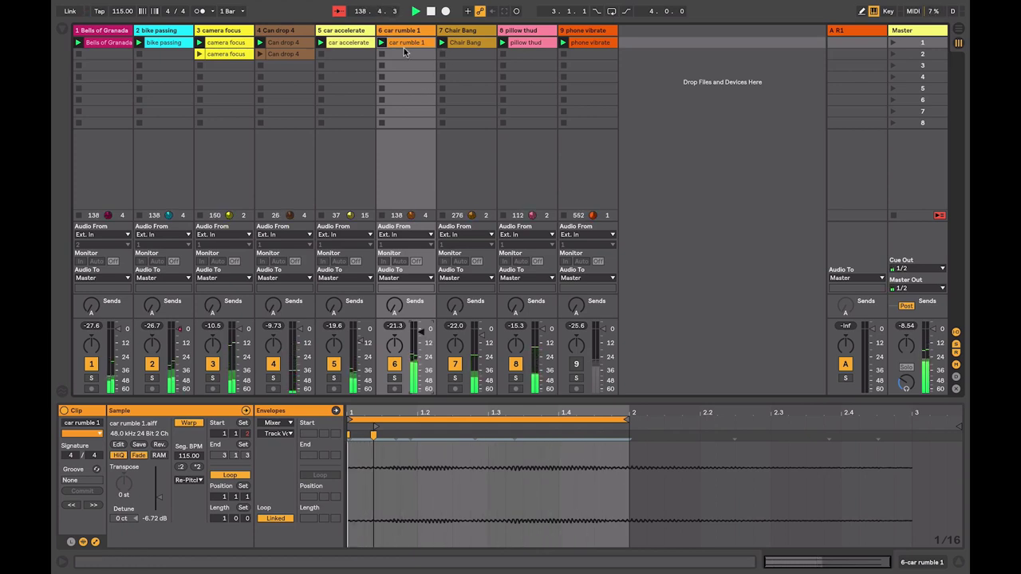
Step: Duplicate the car rumble 1 clip into slot 2 and launch the copy with its loop shortened to 0.1.0
{"action": "mouse_move", "coordinate": [406, 47]}
{"action": "left_mouse_down"}
{"action": "mouse_move", "coordinate": [414, 62]}
{"action": "mouse_move", "coordinate": [404, 55]}
{"action": "left_mouse_up"}
{"action": "left_click", "coordinate": [411, 418]}
{"action": "key", "text": "ctrl+Down"}
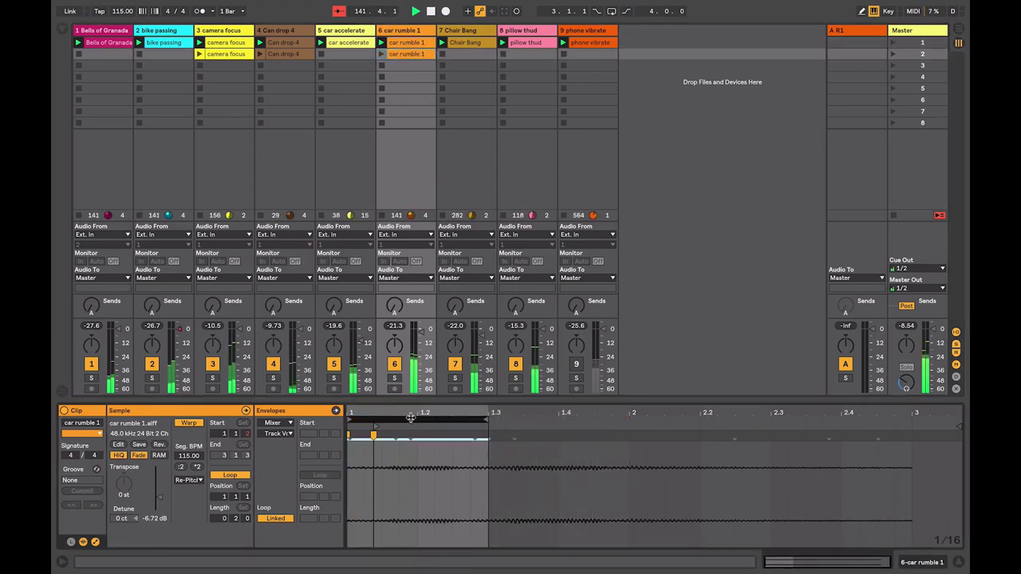
{"action": "left_click", "coordinate": [382, 53]}
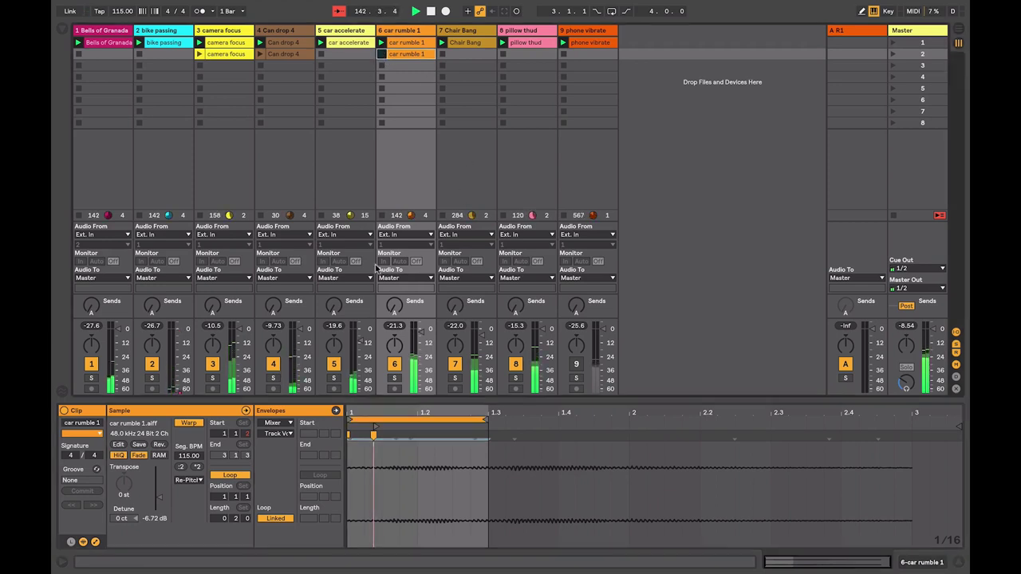
{"action": "left_click", "coordinate": [375, 420]}
{"action": "key", "text": "ctrl+Down"}
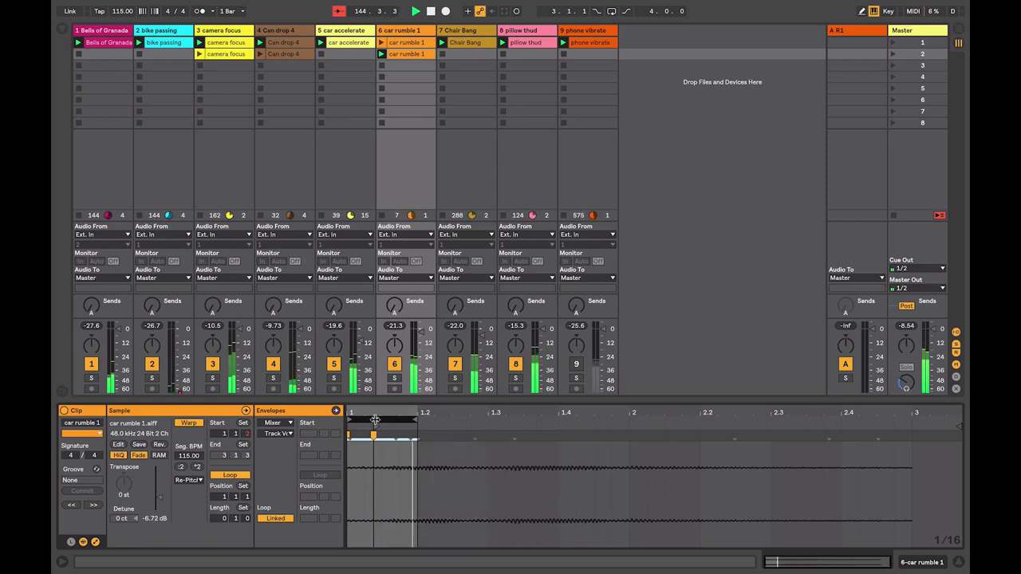
Step: Shift the car rumble 1 copy's loop forward to 2.1.1 and extend it back to 1.3.1 for a length of 0.3.0
{"action": "key", "text": "Up"}
{"action": "key", "text": "Up"}
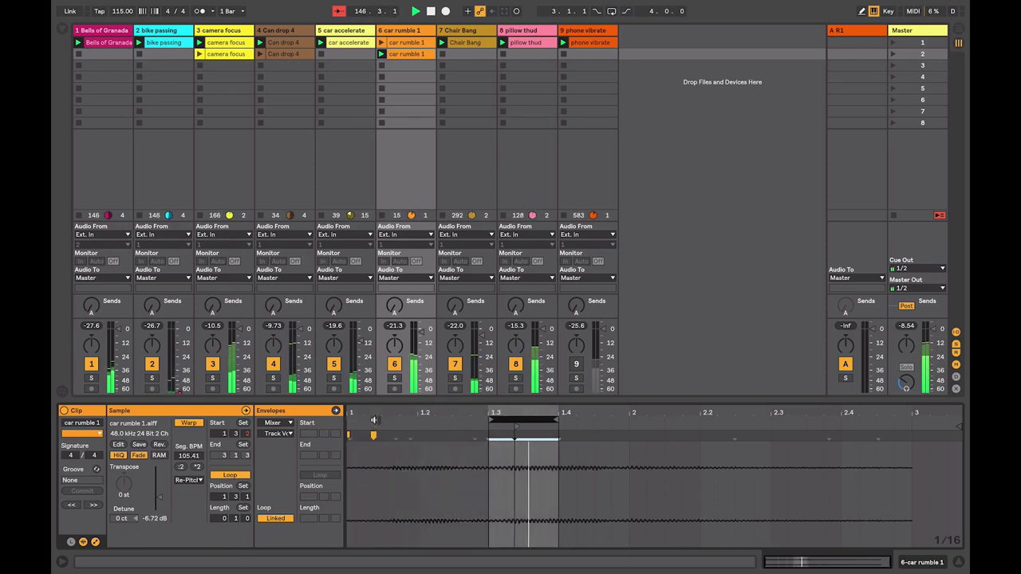
{"action": "key", "text": "Up"}
{"action": "key", "text": "Up"}
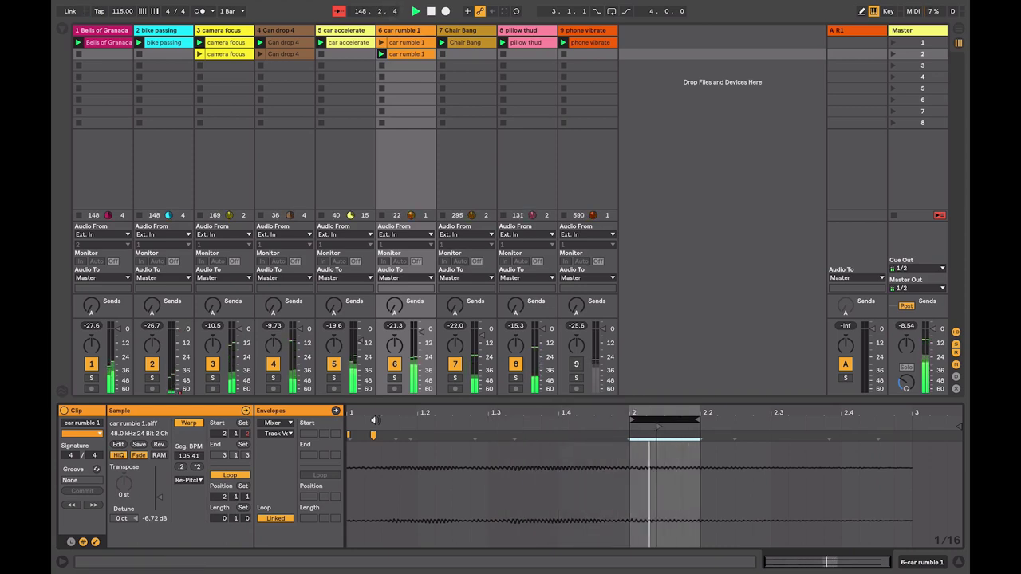
{"action": "left_click_drag", "start_coordinate": [632, 418], "coordinate": [494, 438]}
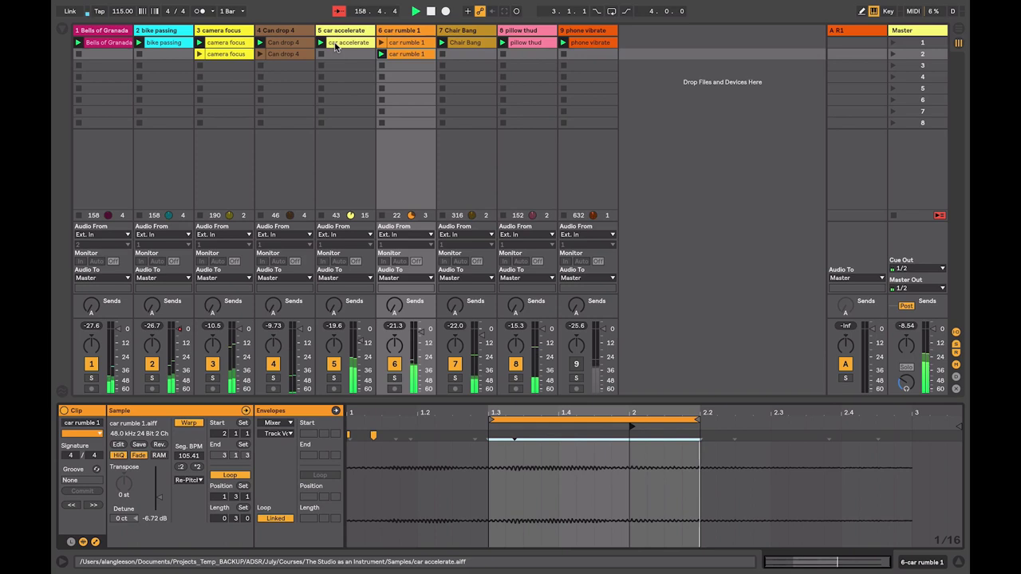
Step: Duplicate the car accelerate clip into slot 2 and launch the copy with a 1.0.0 loop starting at 9.3.1
{"action": "left_click_drag", "start_coordinate": [336, 48], "coordinate": [341, 60]}
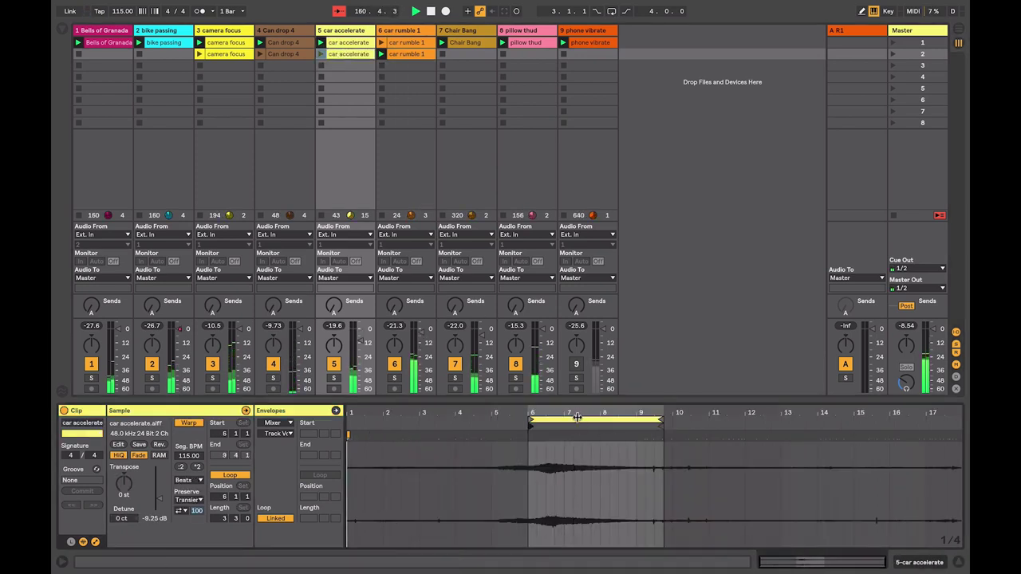
{"action": "mouse_move", "coordinate": [530, 423]}
{"action": "left_mouse_down"}
{"action": "mouse_move", "coordinate": [652, 421]}
{"action": "mouse_move", "coordinate": [658, 432]}
{"action": "mouse_move", "coordinate": [688, 424]}
{"action": "left_mouse_up"}
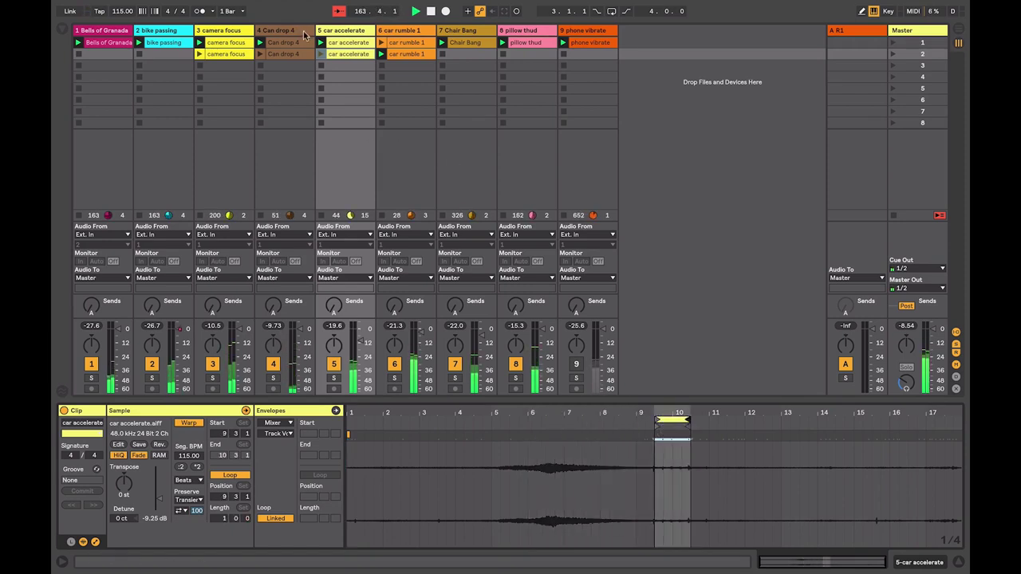
{"action": "left_click", "coordinate": [321, 54]}
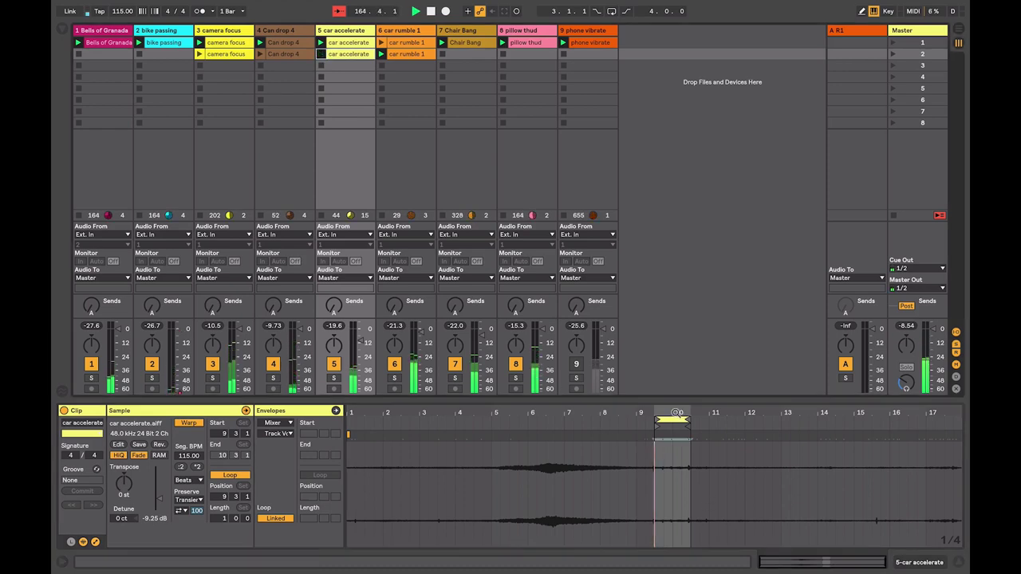
Step: Move the car accelerate copy's loop start onto the transient at 9.2.4, and raise the clip's gain to -1.42 dB
{"action": "left_click_drag", "start_coordinate": [676, 413], "coordinate": [677, 458]}
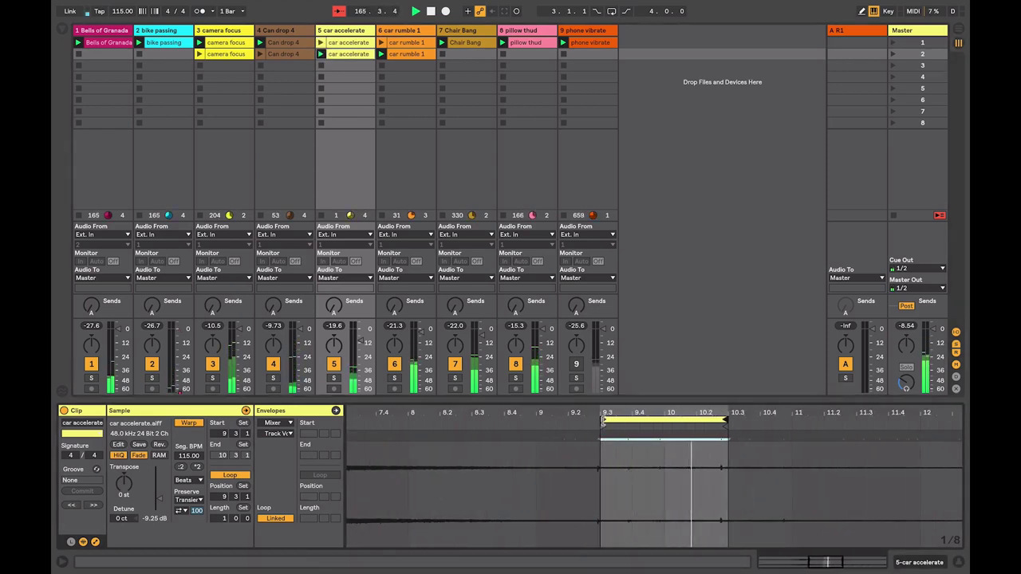
{"action": "mouse_move", "coordinate": [602, 412]}
{"action": "left_mouse_down"}
{"action": "mouse_move", "coordinate": [603, 455]}
{"action": "mouse_move", "coordinate": [562, 474]}
{"action": "left_mouse_up"}
{"action": "left_click_drag", "start_coordinate": [559, 428], "coordinate": [516, 423]}
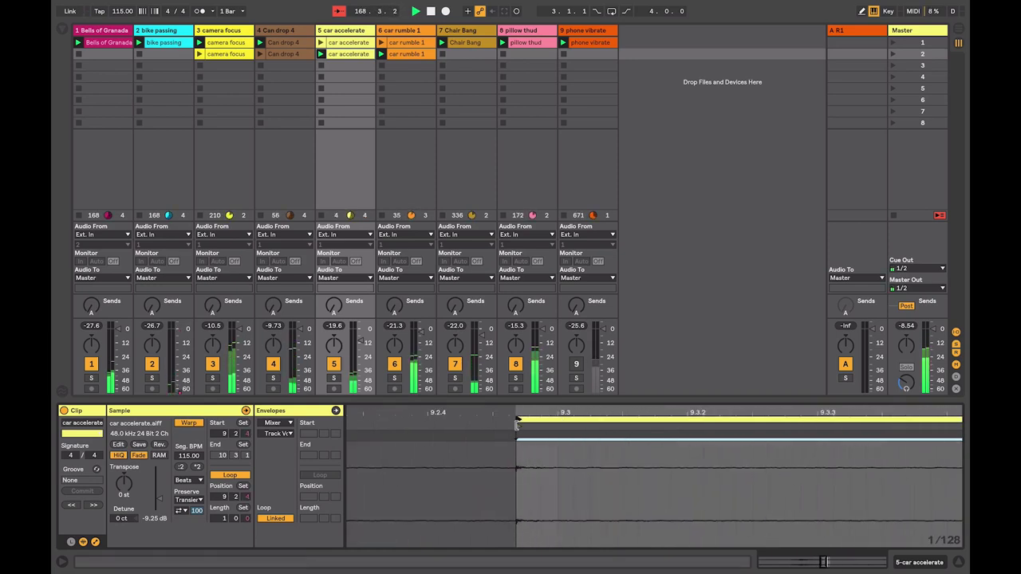
{"action": "left_click_drag", "start_coordinate": [162, 501], "coordinate": [162, 494]}
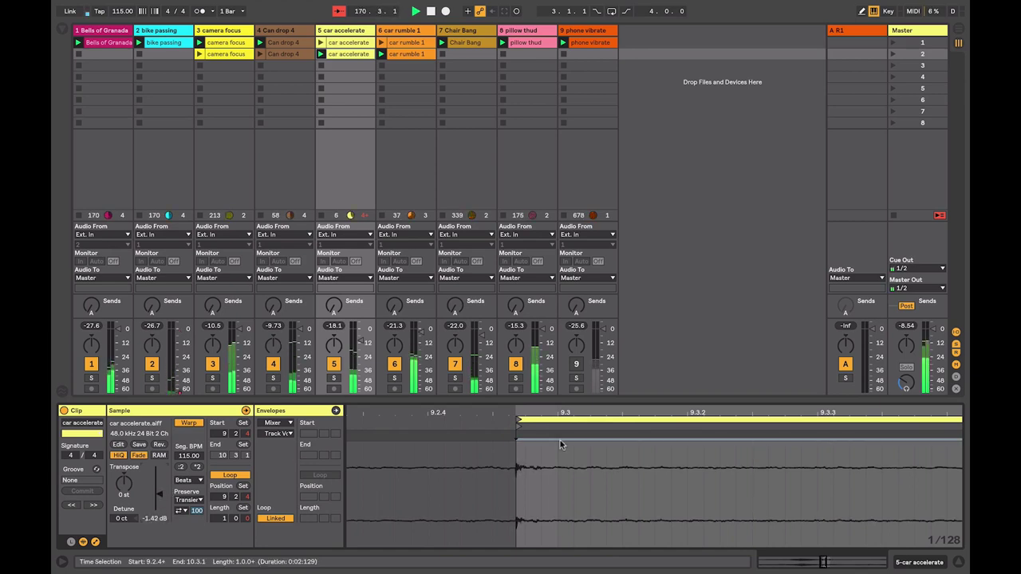
Step: Extend the car accelerate copy's loop end to 10.4.3, and add warp markers at the loop start, loop end and the transient near 10.2.4
{"action": "left_click_drag", "start_coordinate": [608, 412], "coordinate": [522, 329]}
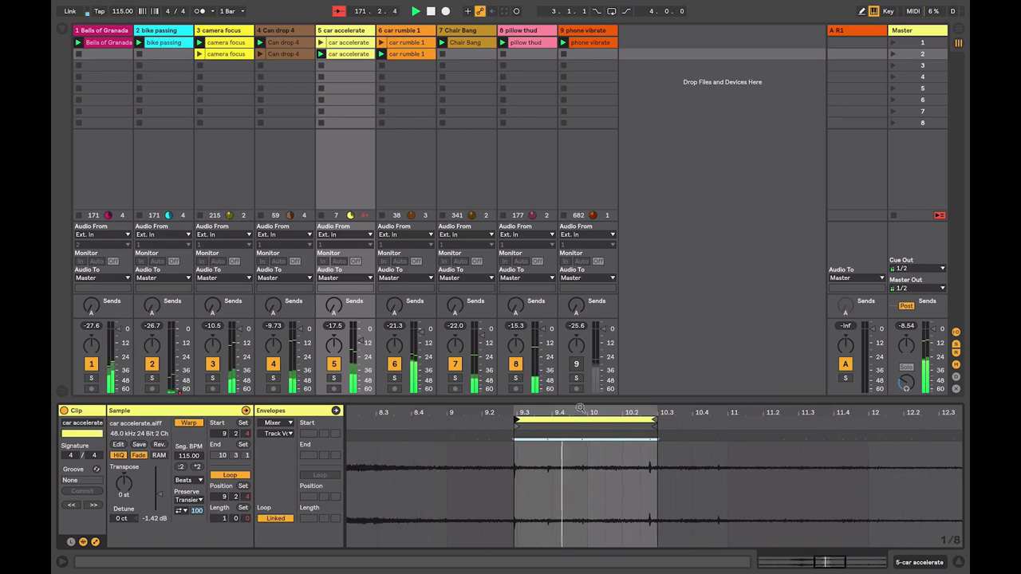
{"action": "mouse_move", "coordinate": [656, 422]}
{"action": "left_mouse_down"}
{"action": "mouse_move", "coordinate": [718, 423]}
{"action": "mouse_move", "coordinate": [725, 450]}
{"action": "mouse_move", "coordinate": [778, 464]}
{"action": "mouse_move", "coordinate": [800, 439]}
{"action": "mouse_move", "coordinate": [798, 413]}
{"action": "left_mouse_up"}
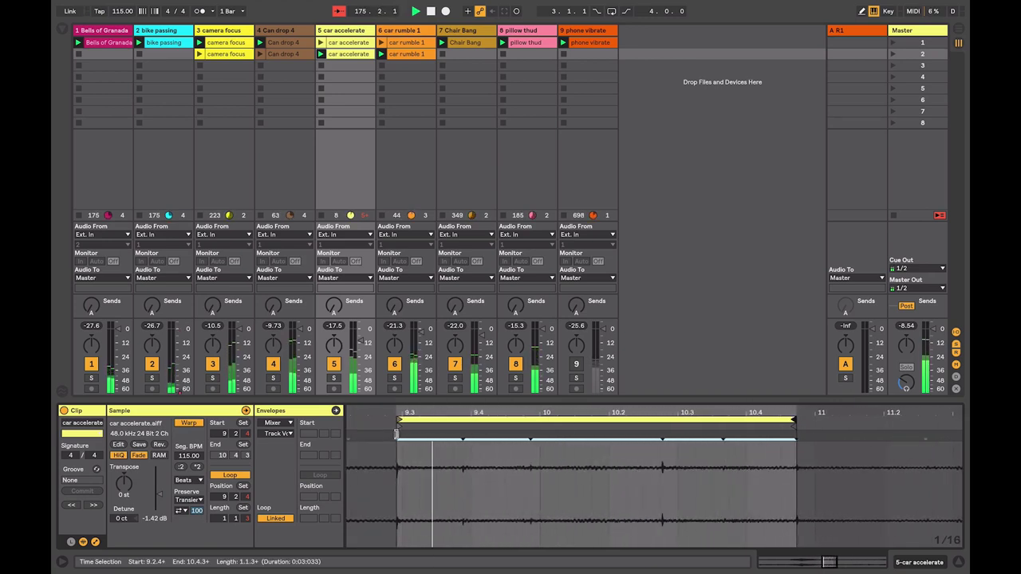
{"action": "left_click", "coordinate": [397, 434]}
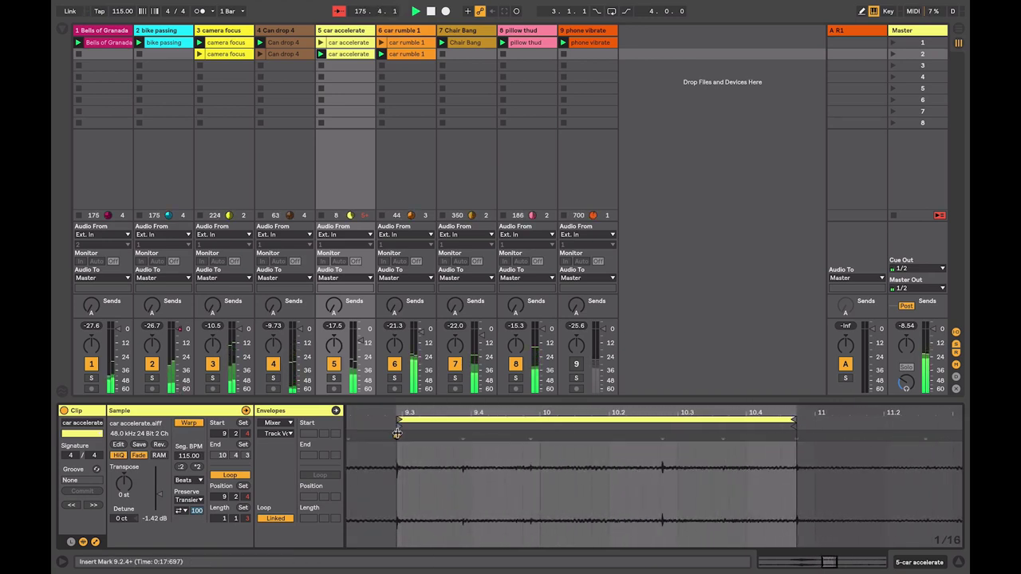
{"action": "double_click", "coordinate": [796, 435]}
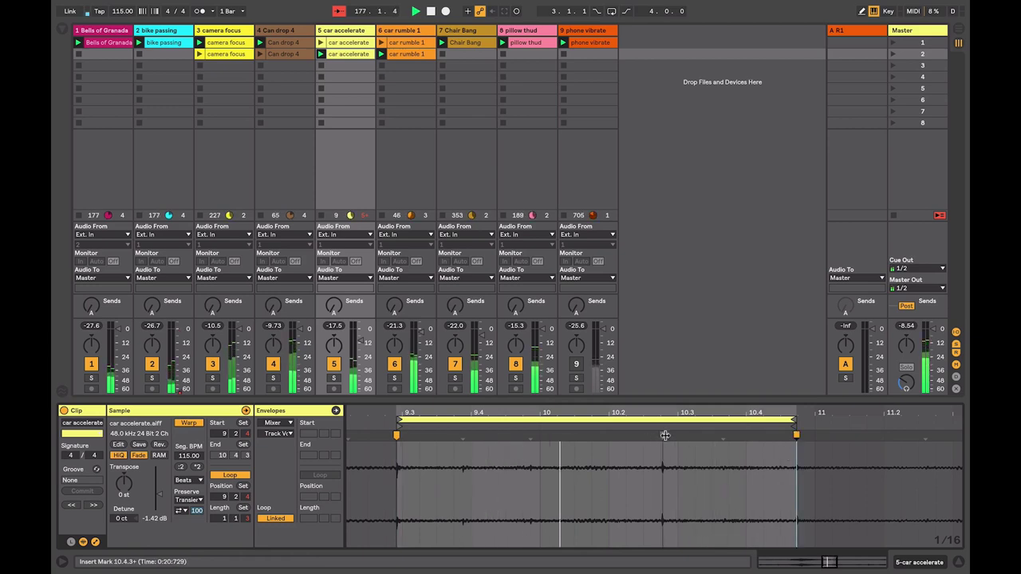
{"action": "double_click", "coordinate": [663, 435]}
Step: Switch the car accelerate copy to Re-Pitch warping and align its transients to 9.4, 10 and 10.3 with warp markers
{"action": "left_click", "coordinate": [189, 480]}
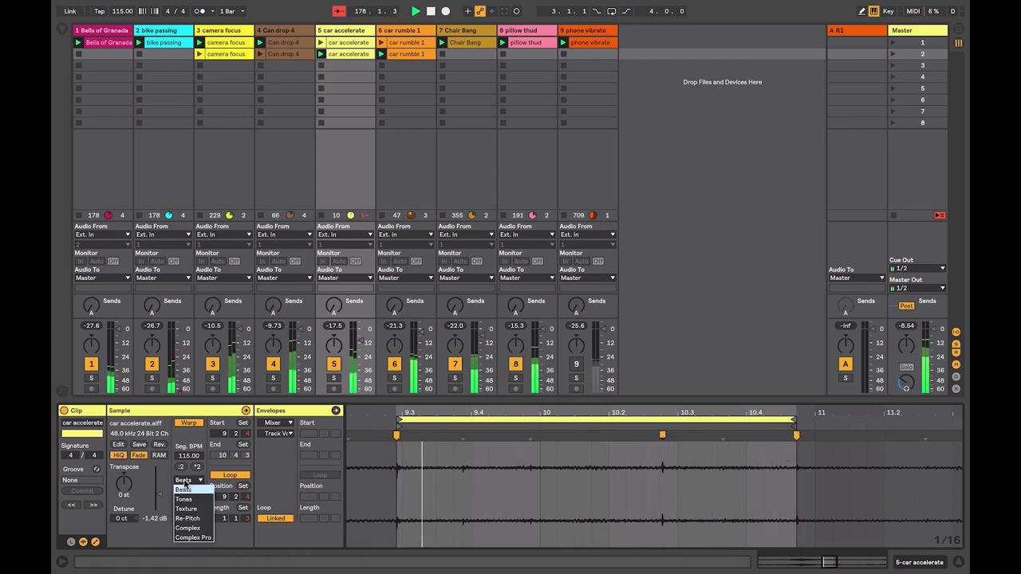
{"action": "left_click", "coordinate": [195, 517]}
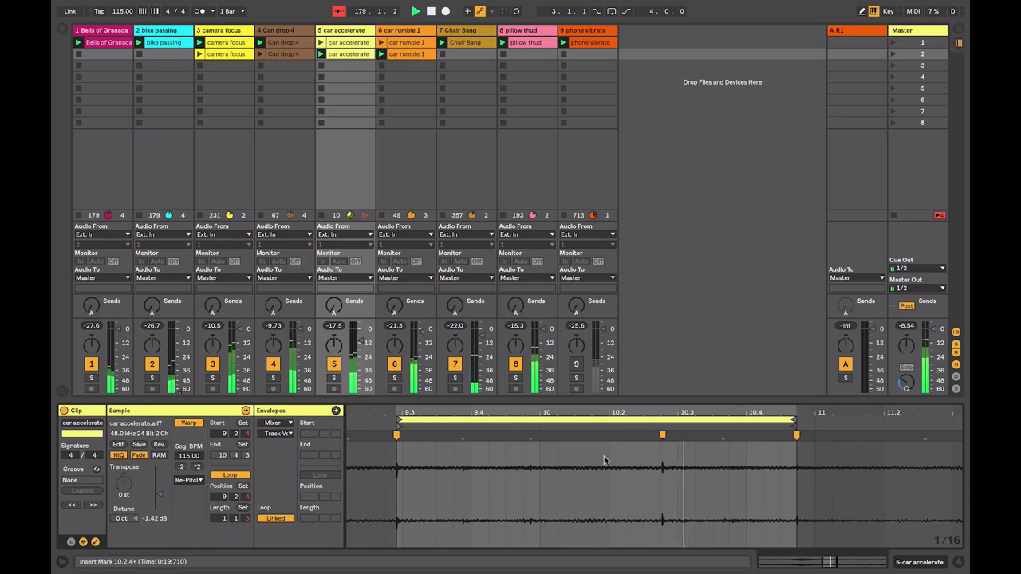
{"action": "left_click_drag", "start_coordinate": [662, 434], "coordinate": [678, 435]}
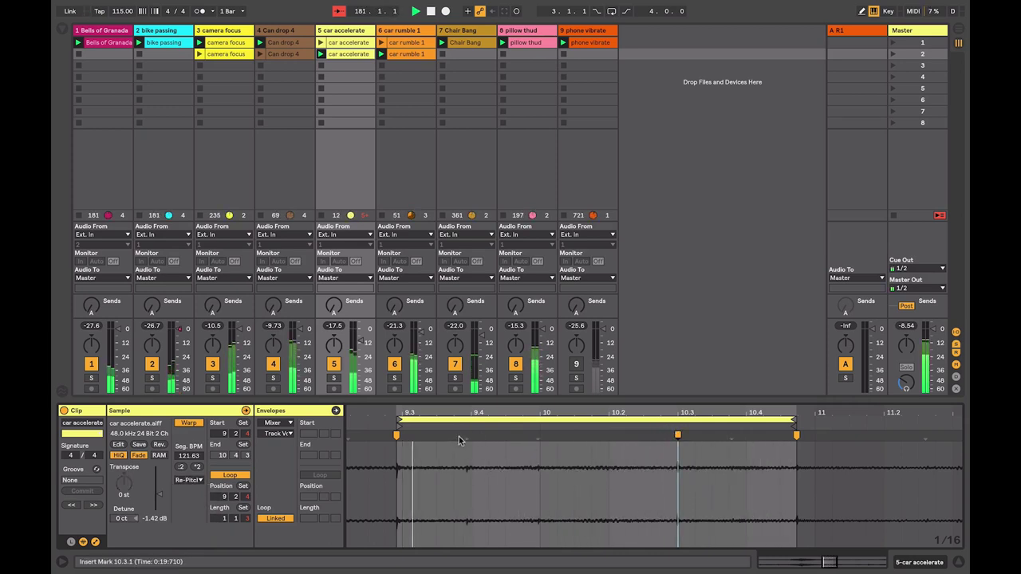
{"action": "left_click_drag", "start_coordinate": [467, 436], "coordinate": [471, 435]}
{"action": "left_click_drag", "start_coordinate": [541, 435], "coordinate": [540, 436]}
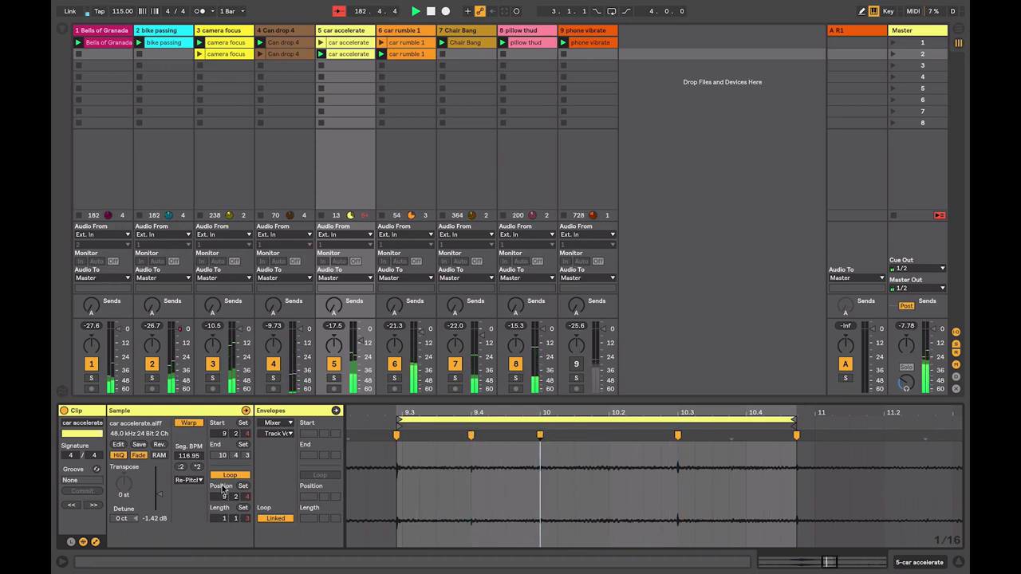
Step: Raise the car accelerate copy's gain to 2.19 dB and shorten its loop length to 1.0.0
{"action": "left_click_drag", "start_coordinate": [159, 494], "coordinate": [160, 489]}
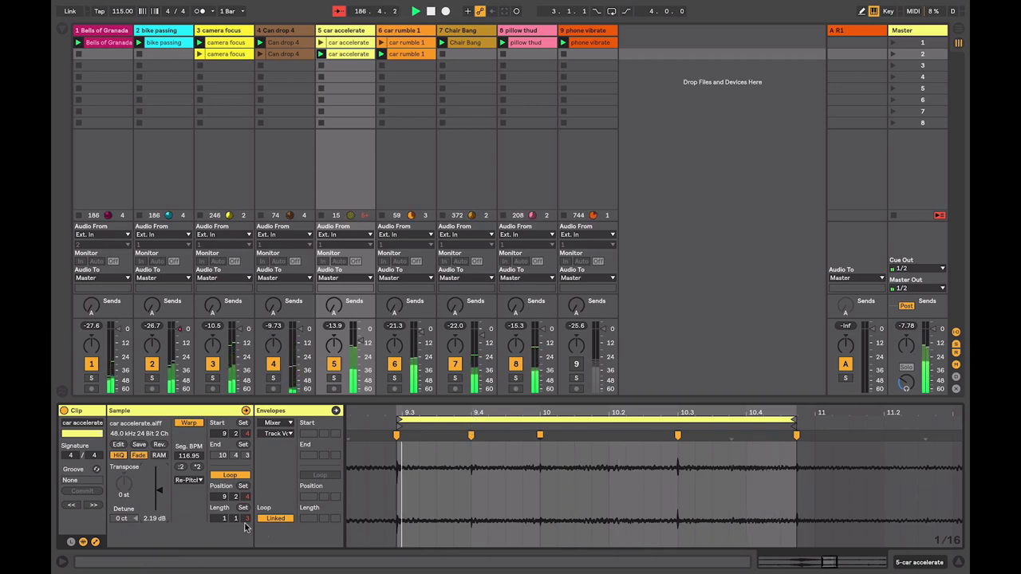
{"action": "left_click_drag", "start_coordinate": [246, 519], "coordinate": [252, 533]}
{"action": "key", "text": "Down"}
{"action": "key", "text": "Down"}
{"action": "key", "text": "Down"}
{"action": "key", "text": "Down"}
{"action": "key", "text": "Down"}
{"action": "key", "text": "Down"}
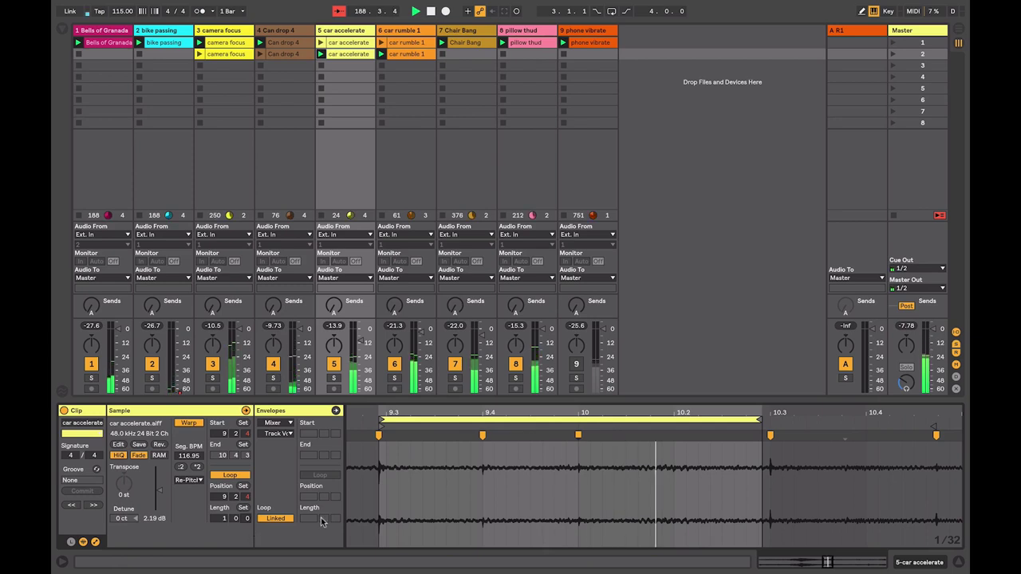
Step: Move the car accelerate copy's warp marker at 10.3 back to 10.2.3, and set the fixed grid to 1/16
{"action": "mouse_move", "coordinate": [768, 435]}
{"action": "left_mouse_down"}
{"action": "mouse_move", "coordinate": [757, 436]}
{"action": "mouse_move", "coordinate": [756, 415]}
{"action": "mouse_move", "coordinate": [782, 435]}
{"action": "mouse_move", "coordinate": [586, 435]}
{"action": "left_mouse_up"}
{"action": "right_click", "coordinate": [570, 472]}
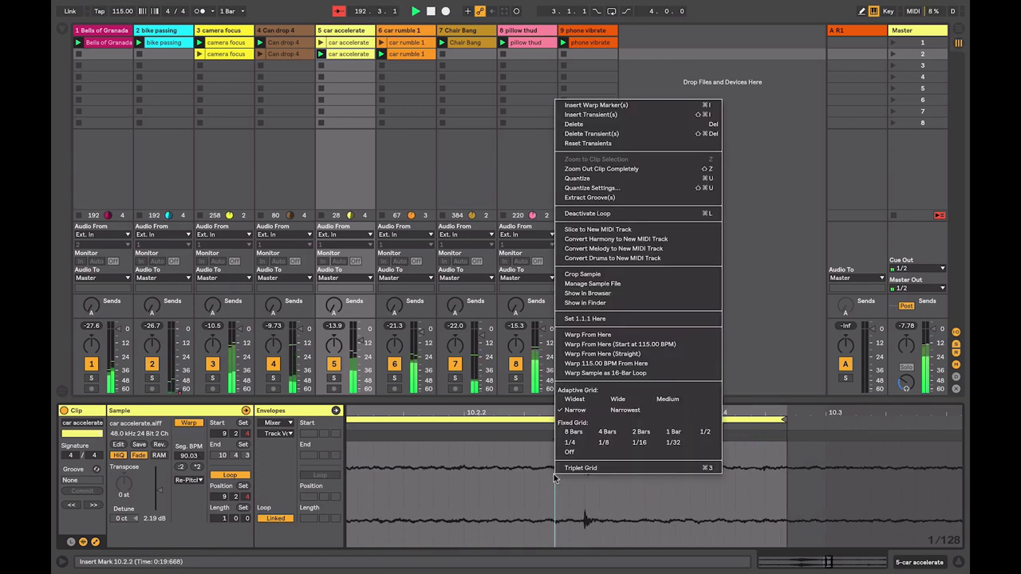
{"action": "left_click", "coordinate": [632, 443]}
Step: Lower the car accelerate copy's gain to 0.06 dB, and launch the camera focus clip in slot 2
{"action": "left_click_drag", "start_coordinate": [559, 414], "coordinate": [571, 318]}
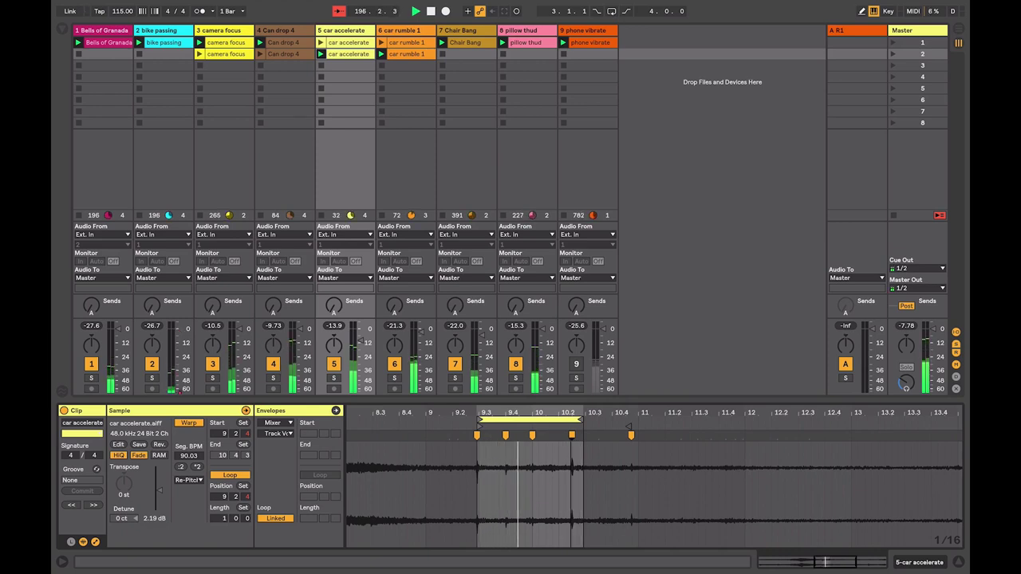
{"action": "left_click_drag", "start_coordinate": [572, 413], "coordinate": [681, 447]}
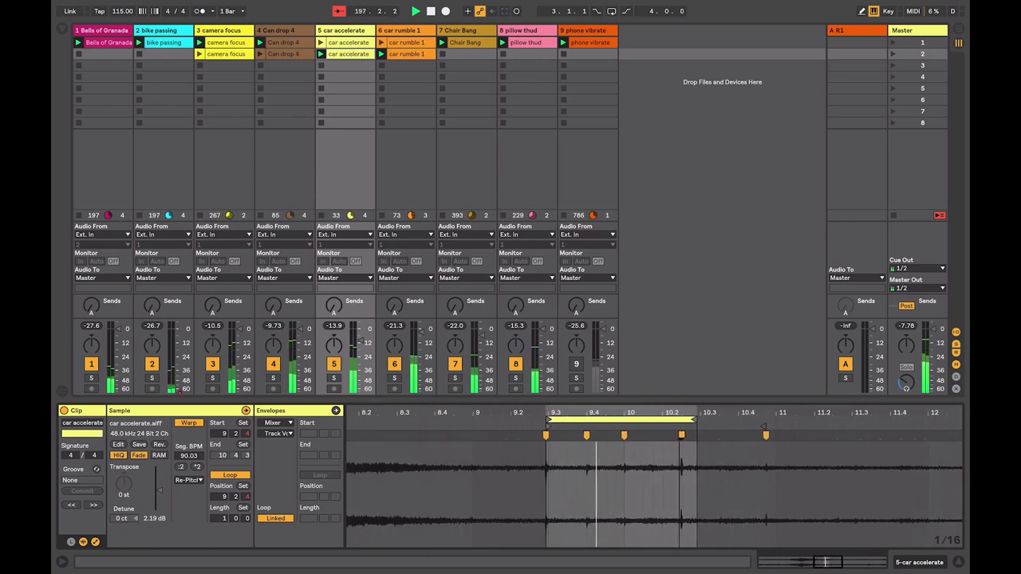
{"action": "left_click_drag", "start_coordinate": [160, 490], "coordinate": [160, 493]}
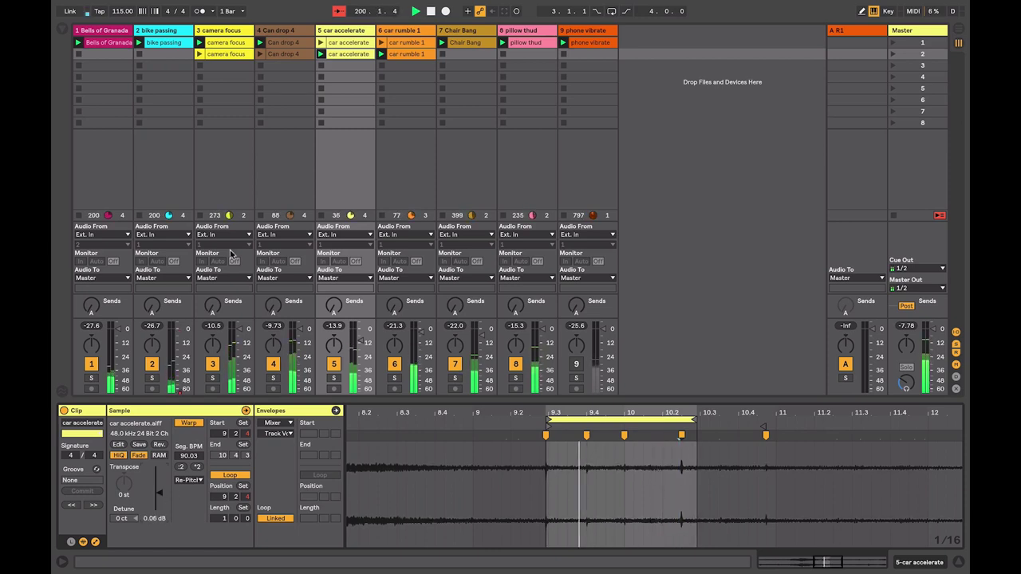
{"action": "left_click", "coordinate": [198, 54]}
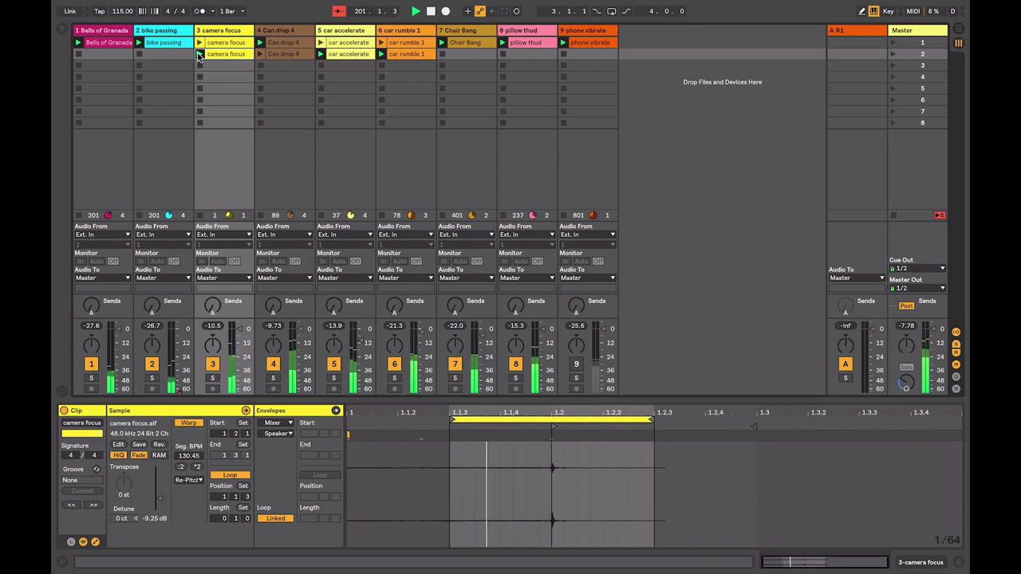
Step: Add a warp marker near 12.1.3 in the Bells of Granada clip, and nudge its start marker slightly past 12.1.2
{"action": "left_click", "coordinate": [105, 44]}
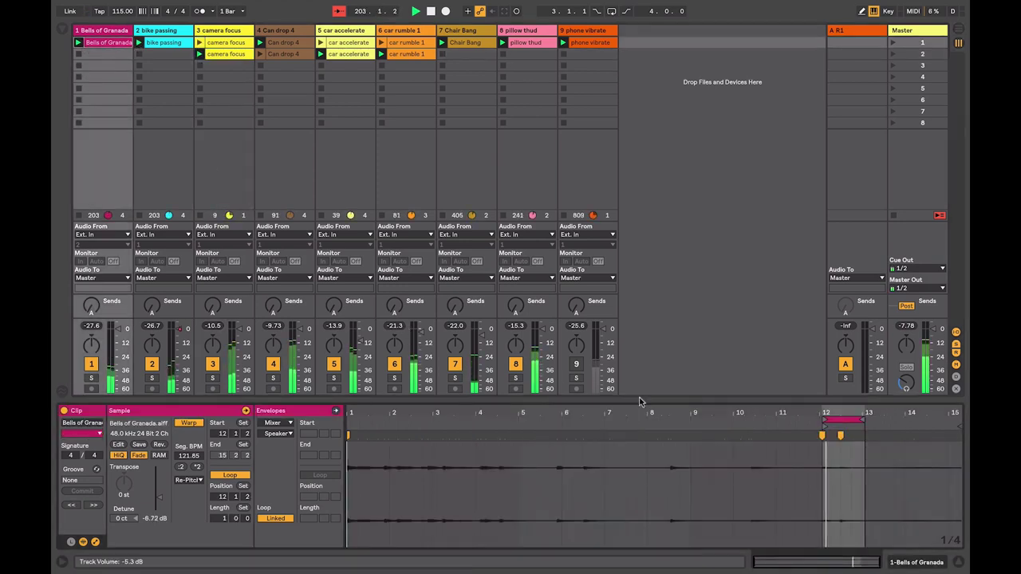
{"action": "left_click_drag", "start_coordinate": [837, 412], "coordinate": [710, 430]}
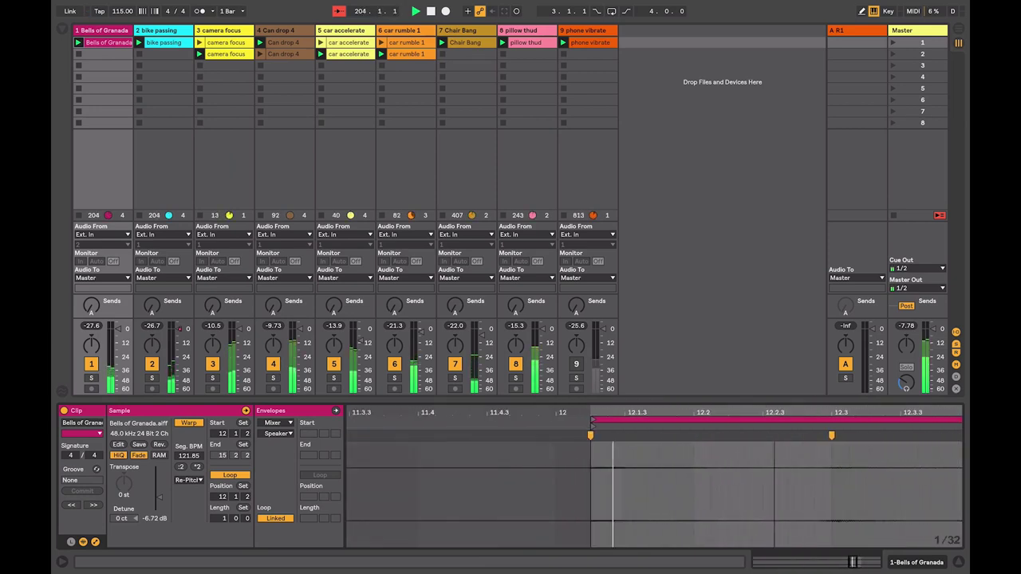
{"action": "double_click", "coordinate": [695, 434]}
{"action": "mouse_move", "coordinate": [694, 436]}
{"action": "left_mouse_down"}
{"action": "mouse_move", "coordinate": [629, 437]}
{"action": "mouse_move", "coordinate": [598, 479]}
{"action": "mouse_move", "coordinate": [561, 469]}
{"action": "mouse_move", "coordinate": [545, 435]}
{"action": "mouse_move", "coordinate": [459, 422]}
{"action": "mouse_move", "coordinate": [460, 413]}
{"action": "mouse_move", "coordinate": [498, 443]}
{"action": "left_mouse_up"}
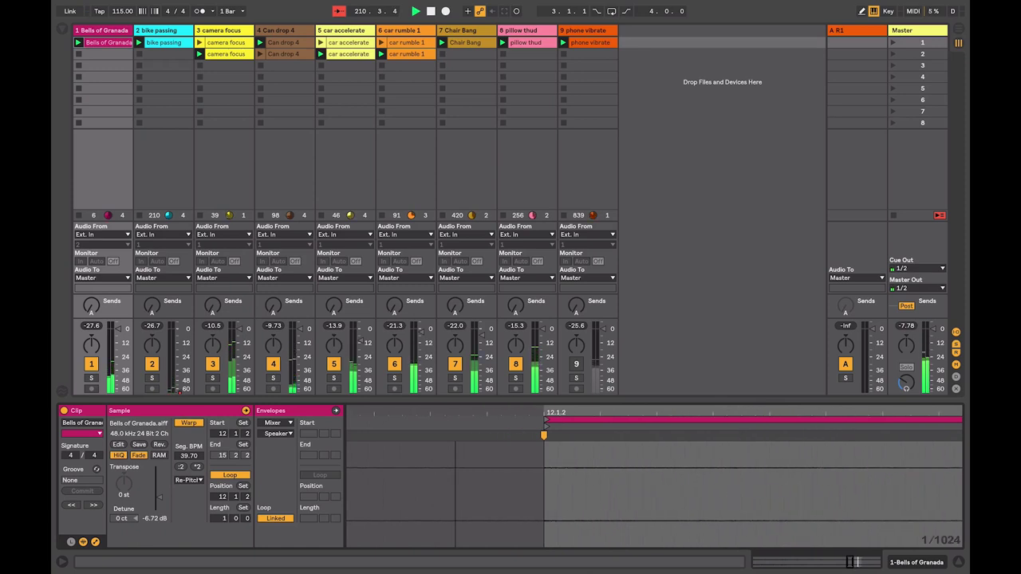
{"action": "left_click", "coordinate": [588, 438]}
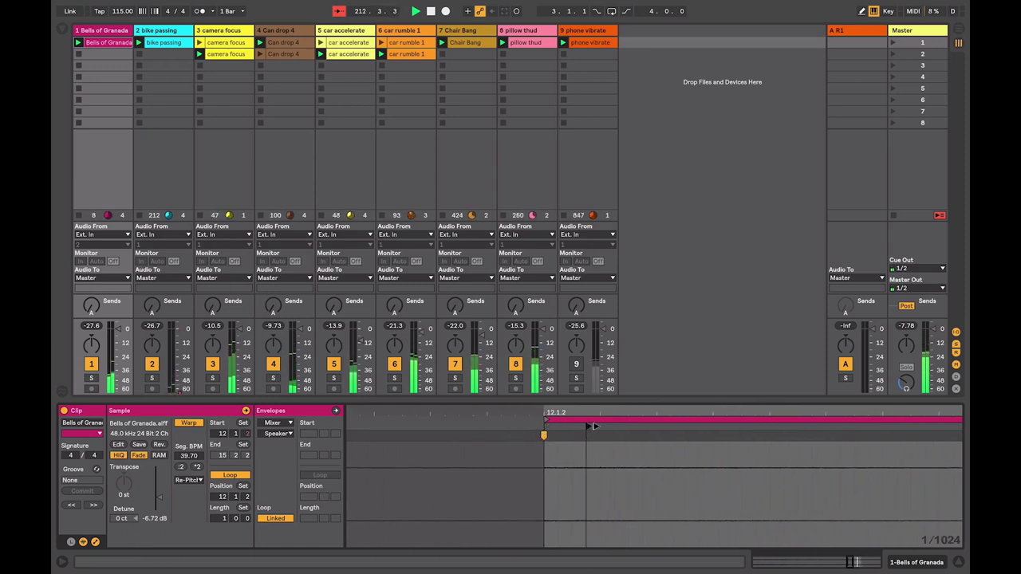
Step: Audition shorter Bells of Granada loops by halving the loop twice and doubling it back to a length of 1.0.0
{"action": "left_click_drag", "start_coordinate": [599, 408], "coordinate": [587, 369]}
{"action": "left_click", "coordinate": [633, 421]}
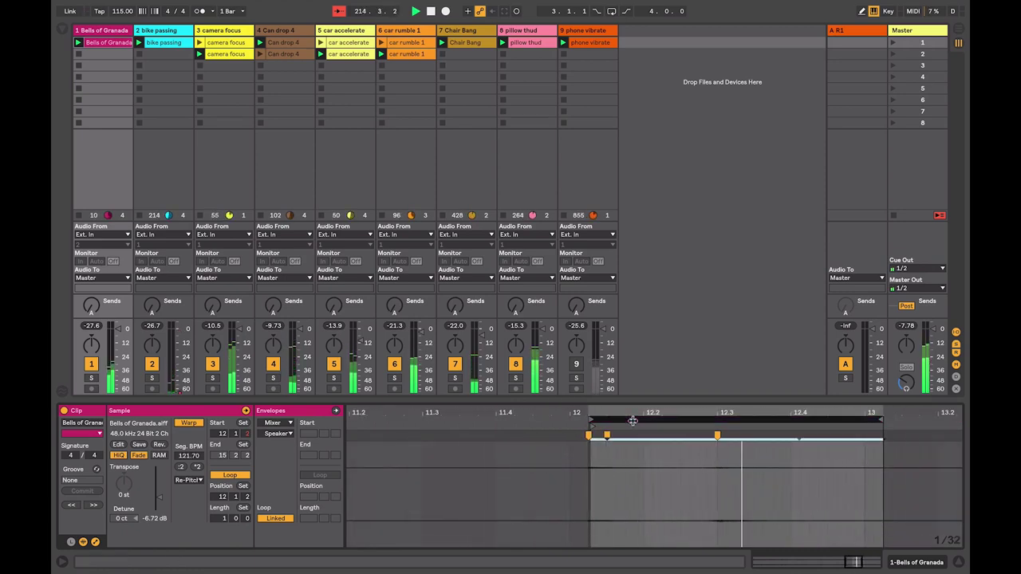
{"action": "key", "text": "ctrl+Down"}
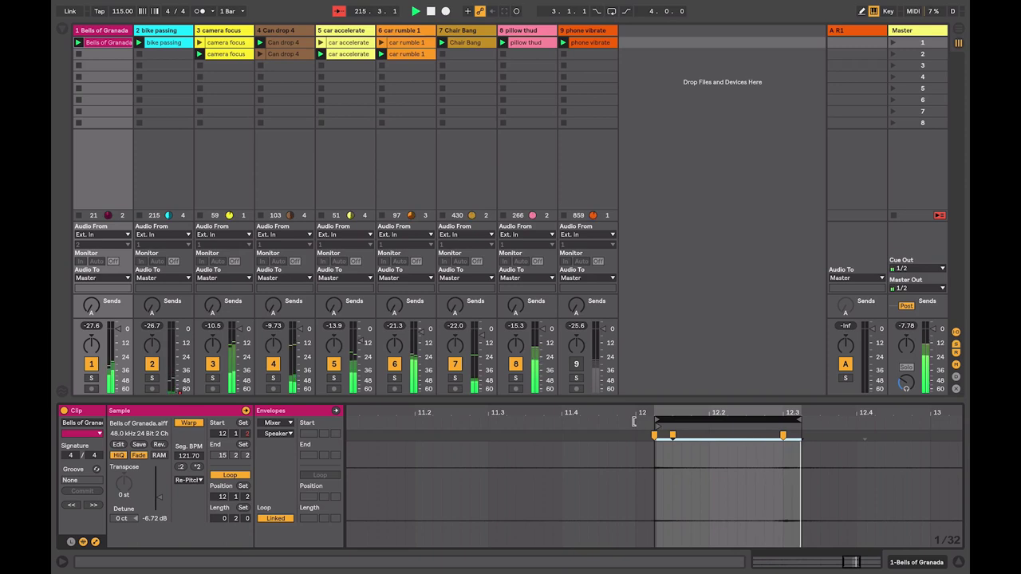
{"action": "key", "text": "ctrl+Down"}
{"action": "key", "text": "ctrl+Up"}
{"action": "key", "text": "ctrl+Up"}
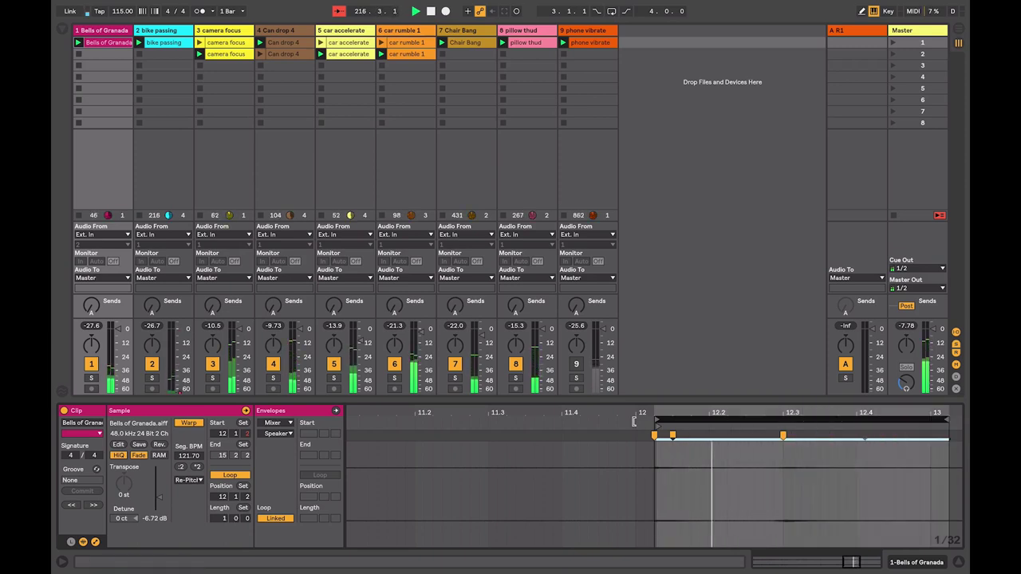
Step: Duplicate the Bells of Granada clip into slot 2, and launch the copy with its loop shortened to 0.3.0
{"action": "left_click_drag", "start_coordinate": [103, 42], "coordinate": [77, 56]}
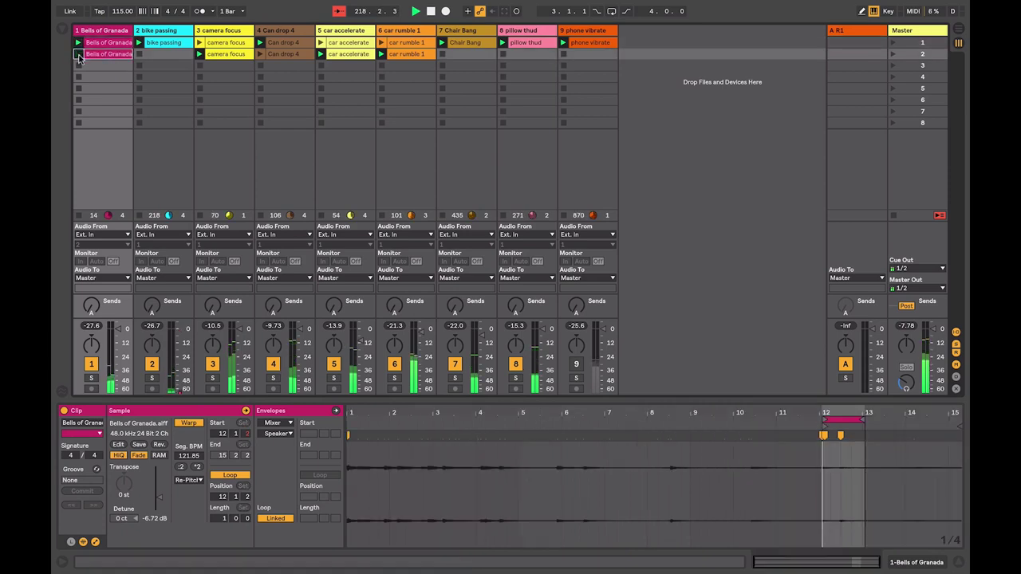
{"action": "left_click_drag", "start_coordinate": [867, 421], "coordinate": [820, 421]}
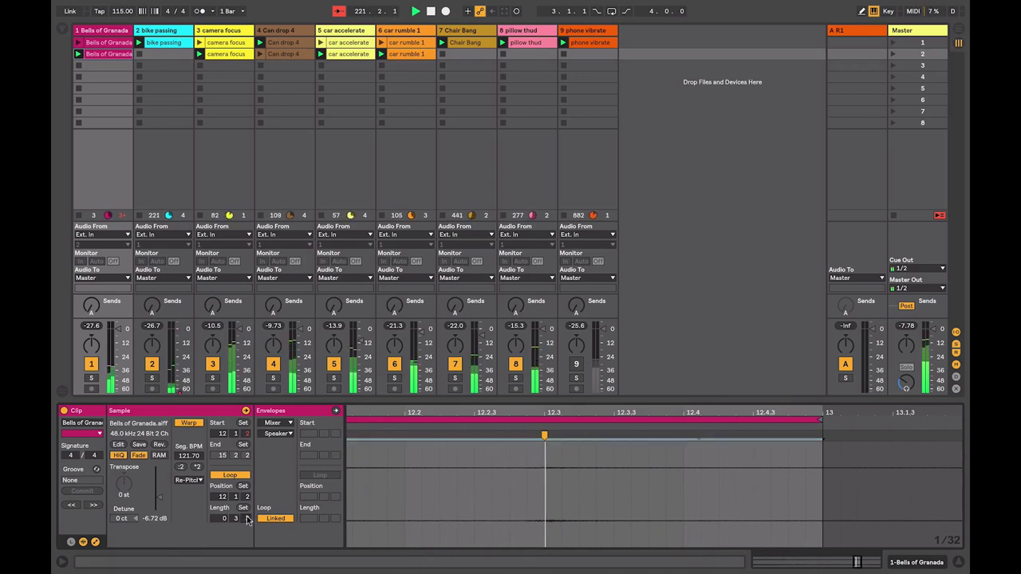
{"action": "left_click_drag", "start_coordinate": [247, 520], "coordinate": [257, 532]}
{"action": "left_click_drag", "start_coordinate": [449, 414], "coordinate": [466, 351]}
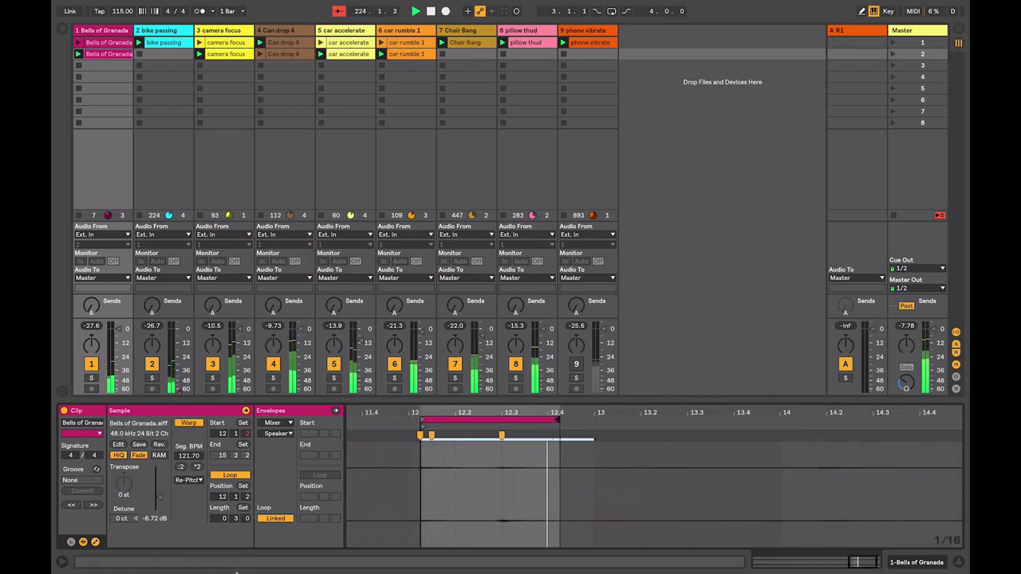
Step: Shorten the Bells of Granada copy's loop to 0.2.0 and move its start marker to 12.2.3
{"action": "left_click_drag", "start_coordinate": [425, 427], "coordinate": [502, 429]}
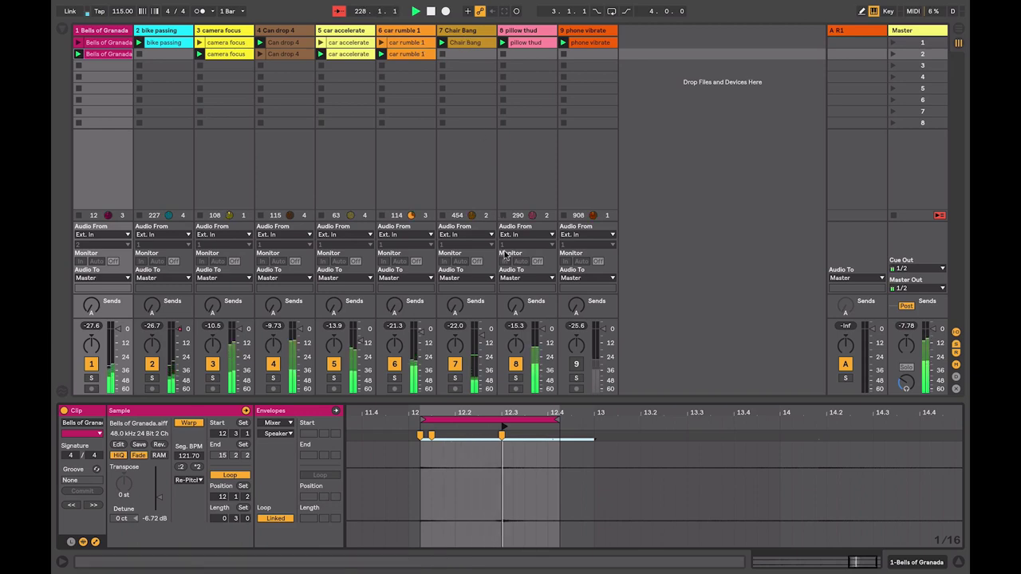
{"action": "left_click_drag", "start_coordinate": [559, 419], "coordinate": [508, 426]}
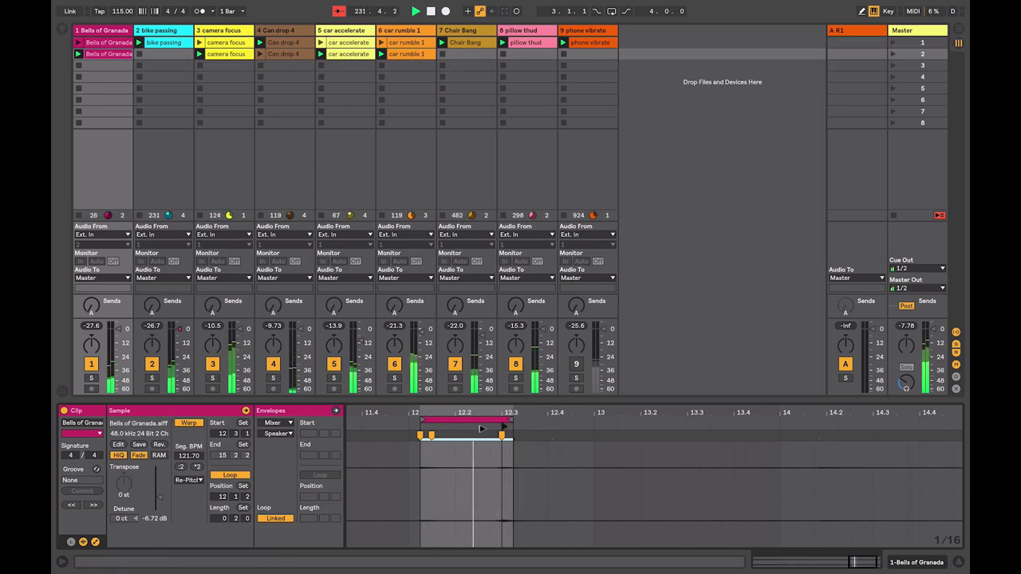
{"action": "left_click_drag", "start_coordinate": [420, 432], "coordinate": [478, 428]}
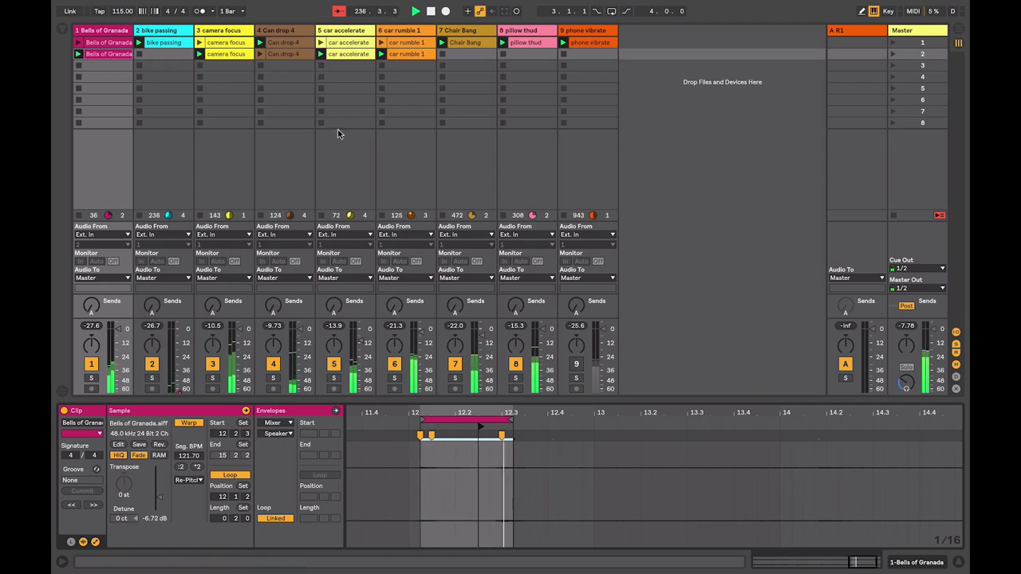
Step: Launch the car rumble 1 clip in slot 1, and duplicate the Chair Bang clip into slot 2 and launch the copy
{"action": "left_click", "coordinate": [407, 42]}
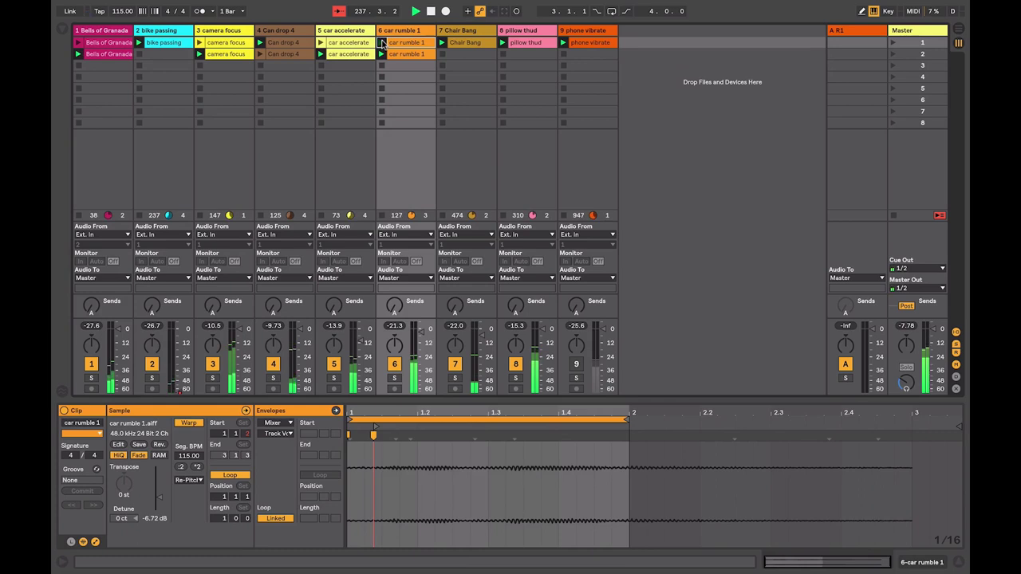
{"action": "left_click_drag", "start_coordinate": [466, 47], "coordinate": [439, 54]}
{"action": "left_click", "coordinate": [442, 53]}
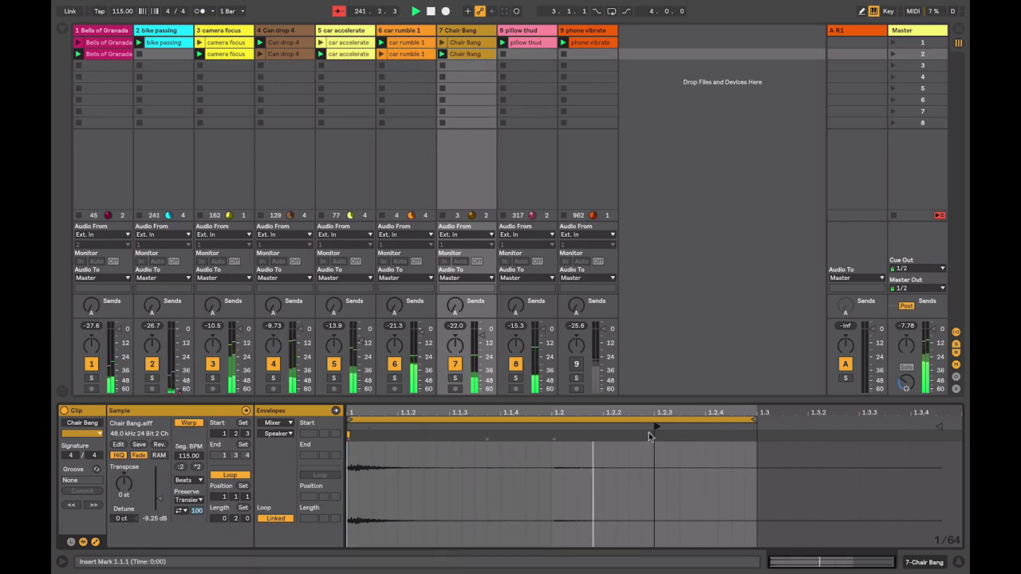
Step: Shift the Chair Bang copy's start marker back to about 1.1.4
{"action": "left_click_drag", "start_coordinate": [652, 435], "coordinate": [449, 433]}
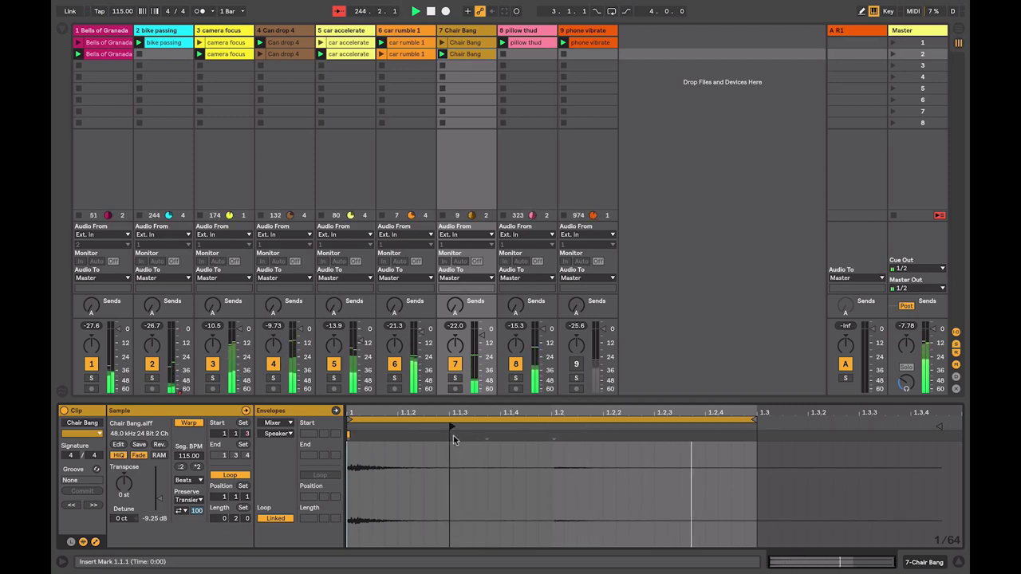
{"action": "left_click_drag", "start_coordinate": [452, 428], "coordinate": [502, 428]}
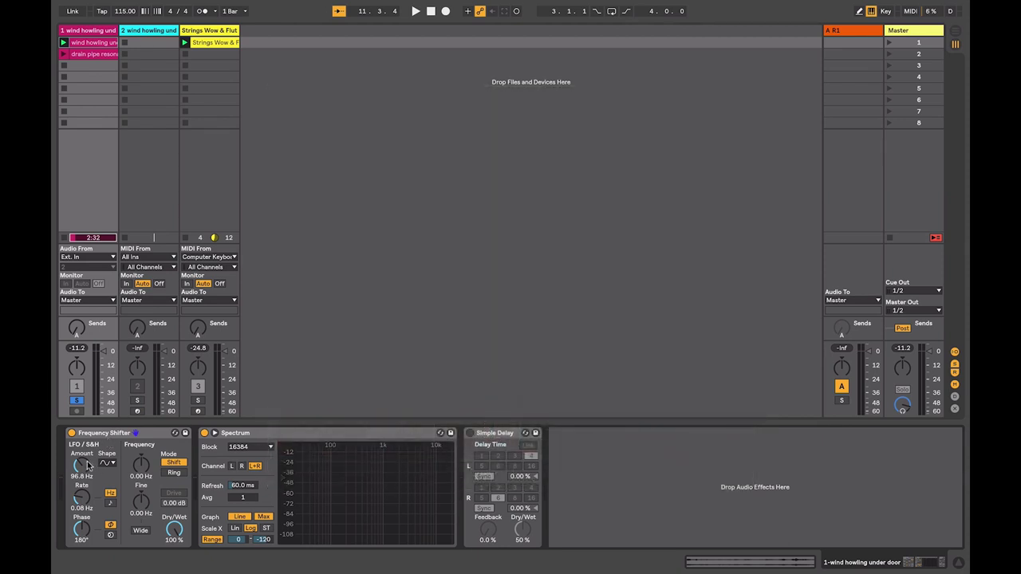
Step: Audition the wind howling track without its Frequency Shifter, re-enable the effect, and set its LFO amount to 1.24 kHz and rate to 0.10 Hz
{"action": "left_click", "coordinate": [71, 433]}
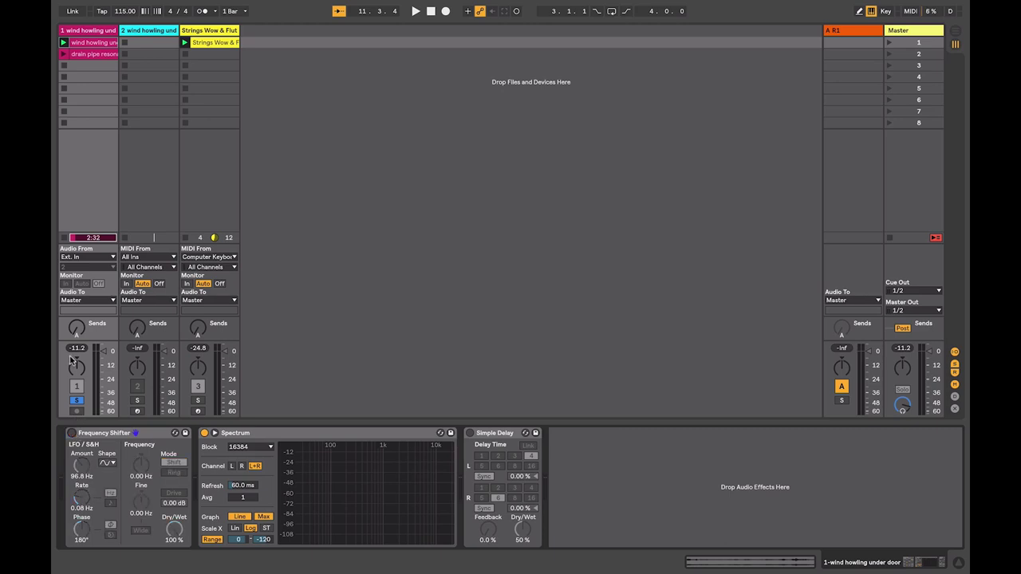
{"action": "key", "text": "space"}
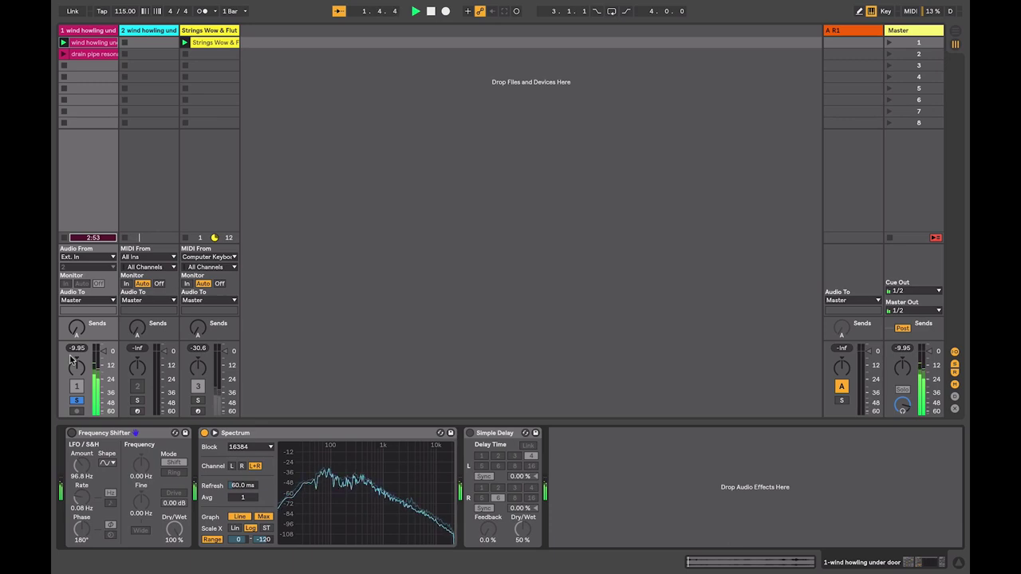
{"action": "left_click_drag", "start_coordinate": [80, 466], "coordinate": [82, 434]}
{"action": "left_click", "coordinate": [71, 434]}
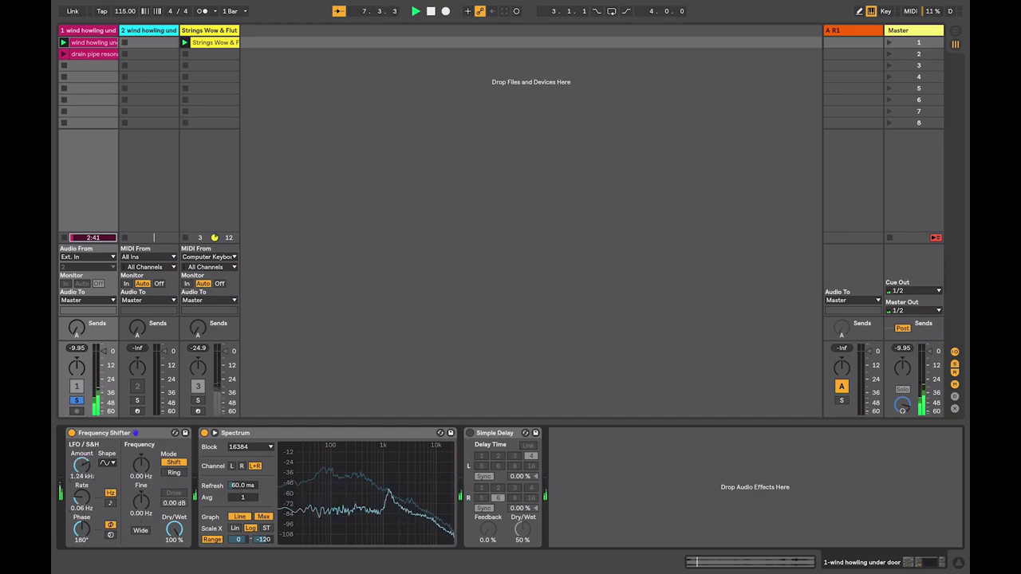
{"action": "left_click_drag", "start_coordinate": [80, 498], "coordinate": [80, 492]}
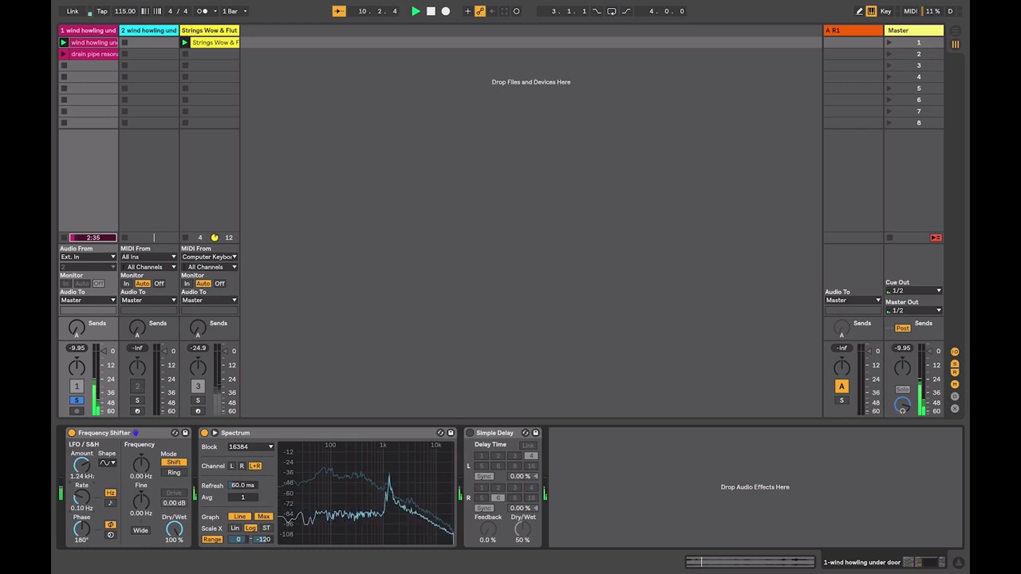
Step: Switch the wind track's Frequency Shifter LFO from Phase to Spin, with rate 0.11 Hz and amount 18.3 Hz
{"action": "left_click", "coordinate": [110, 535]}
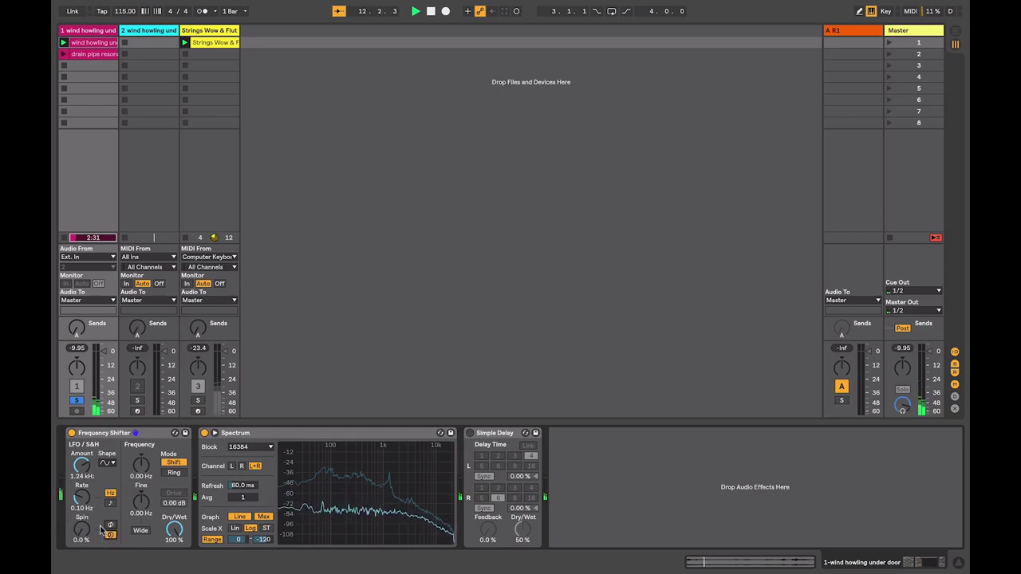
{"action": "mouse_move", "coordinate": [86, 504]}
{"action": "left_mouse_down"}
{"action": "mouse_move", "coordinate": [86, 490]}
{"action": "mouse_move", "coordinate": [80, 513]}
{"action": "left_mouse_up"}
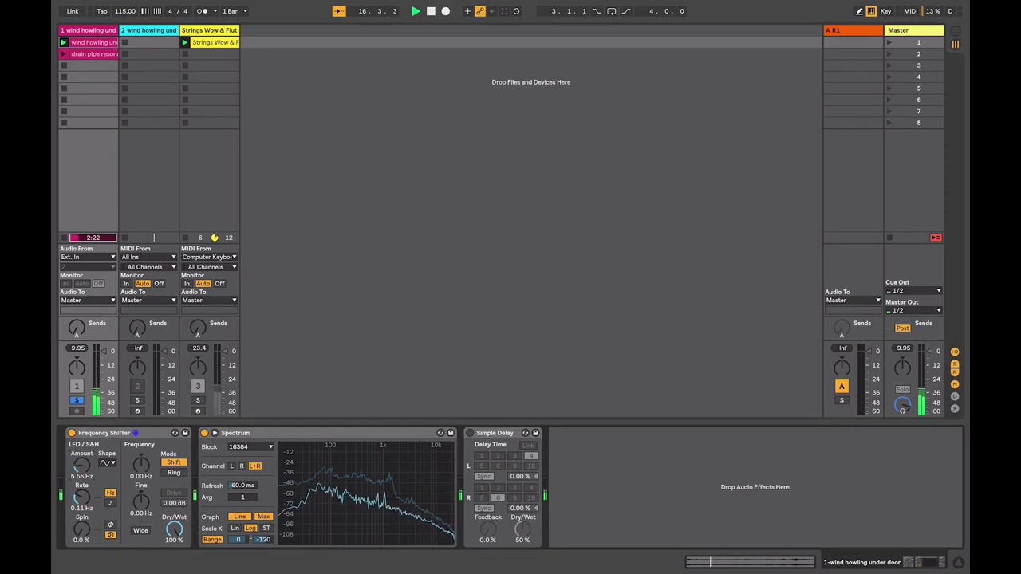
{"action": "left_click_drag", "start_coordinate": [81, 466], "coordinate": [80, 457]}
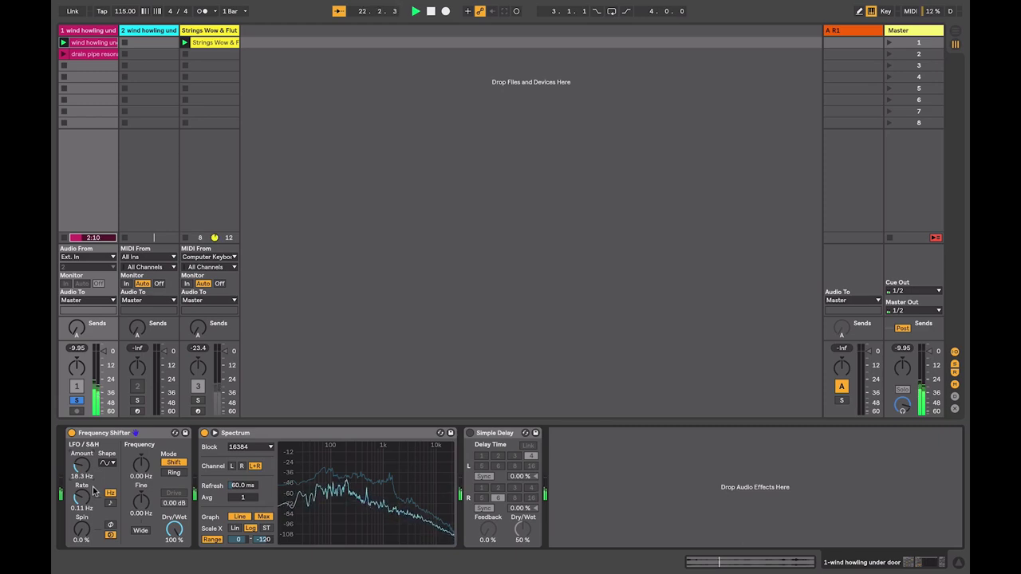
Step: Set the wind track's Frequency Shifter LFO rate to 5.02 Hz and amount to 17.2 Hz, and stop playback
{"action": "mouse_move", "coordinate": [89, 481]}
{"action": "left_mouse_down"}
{"action": "mouse_move", "coordinate": [86, 500]}
{"action": "mouse_move", "coordinate": [80, 455]}
{"action": "mouse_move", "coordinate": [83, 501]}
{"action": "left_mouse_up"}
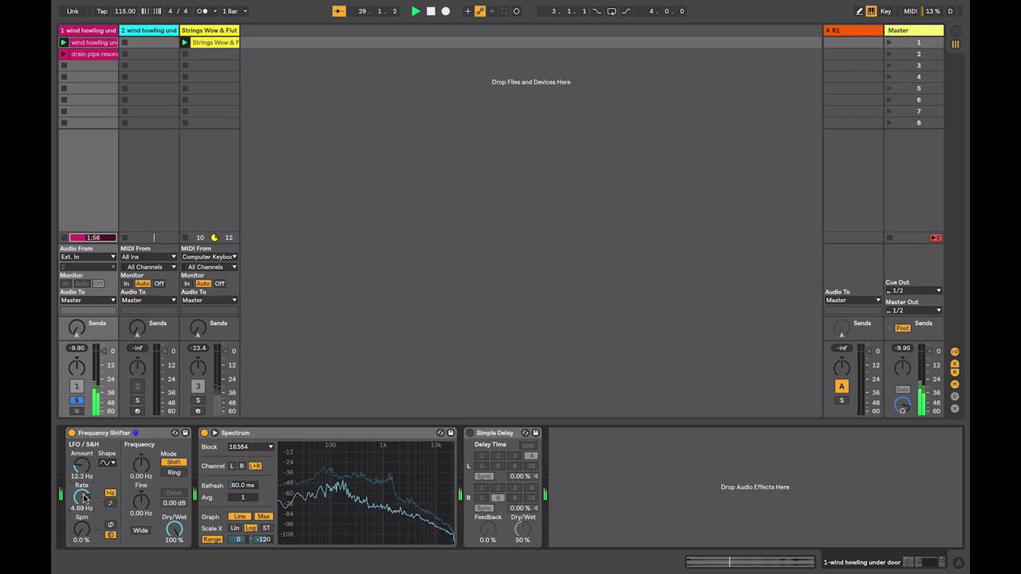
{"action": "left_click_drag", "start_coordinate": [84, 498], "coordinate": [84, 485]}
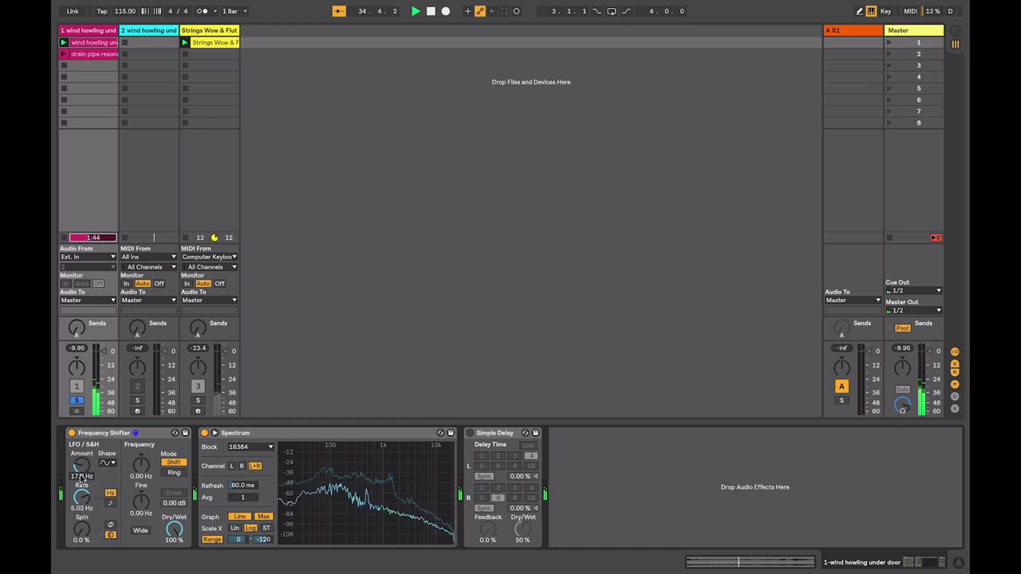
{"action": "key", "text": "space"}
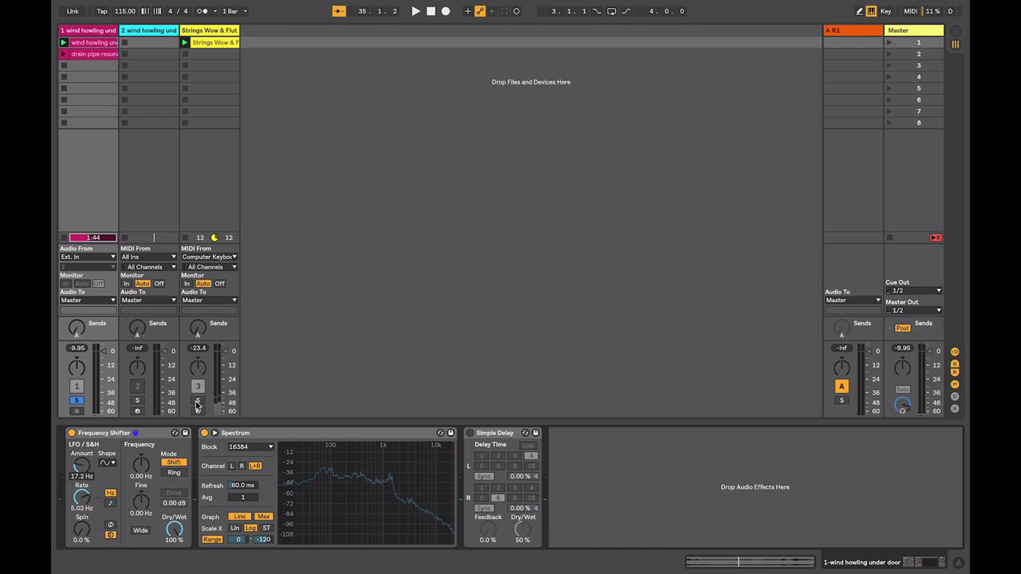
Step: Solo the Strings Wow & Flutter track, show its device chain, and start playback
{"action": "left_click", "coordinate": [197, 403]}
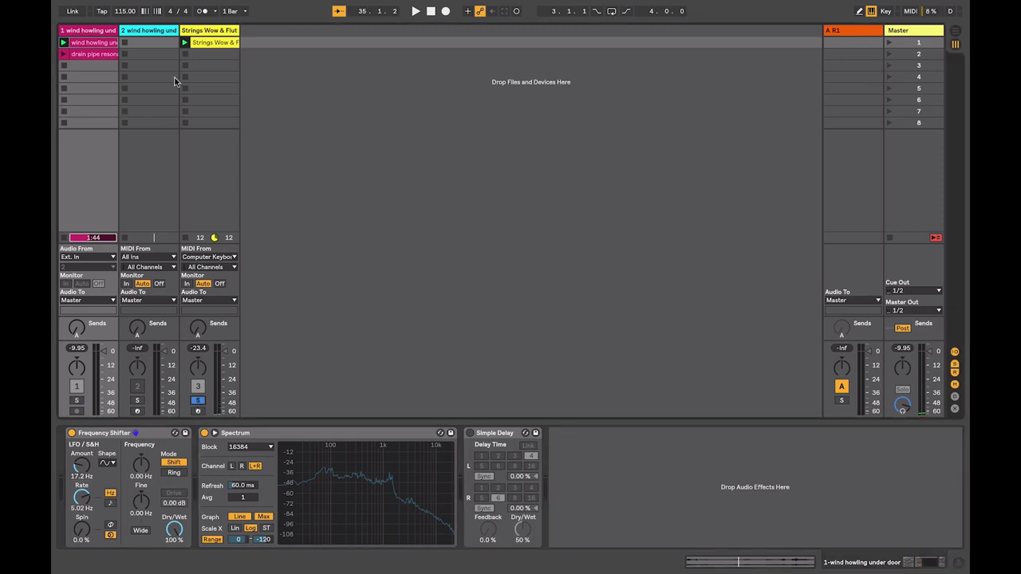
{"action": "left_click", "coordinate": [211, 31]}
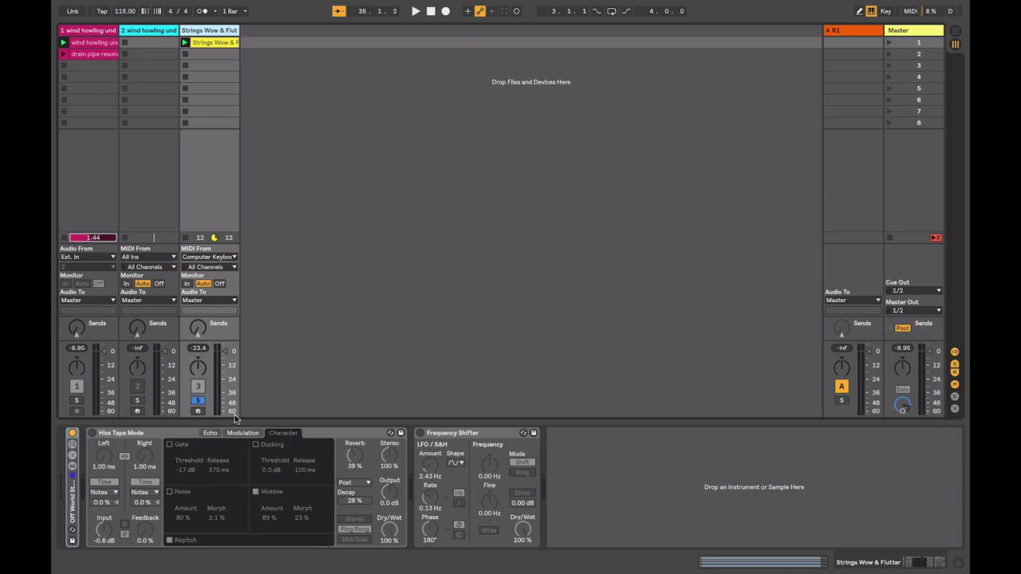
{"action": "key", "text": "space"}
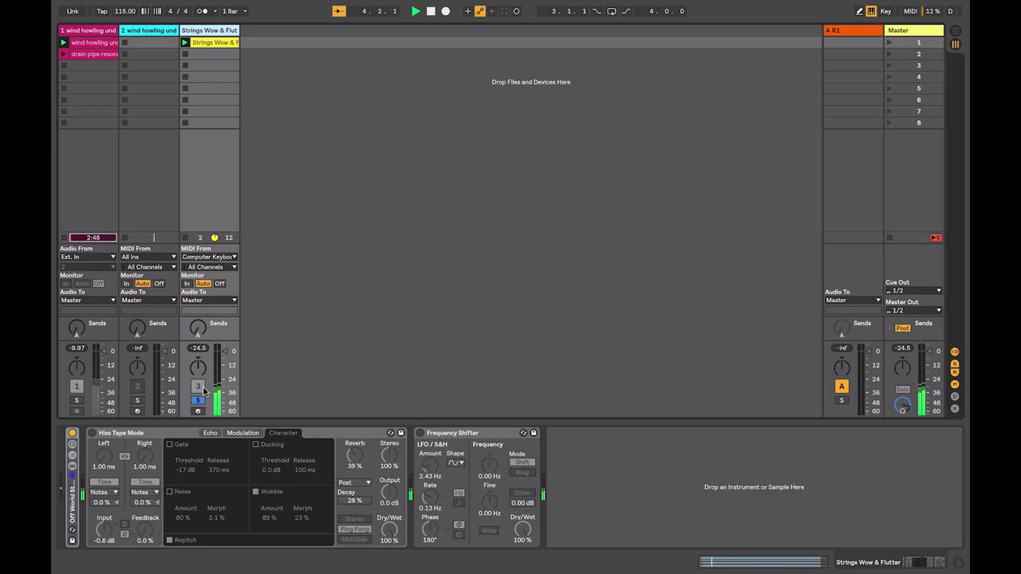
Step: Unfold the Off World Strings rack and set its Volume to 6.0 dB and Bright to 0.37
{"action": "double_click", "coordinate": [64, 501]}
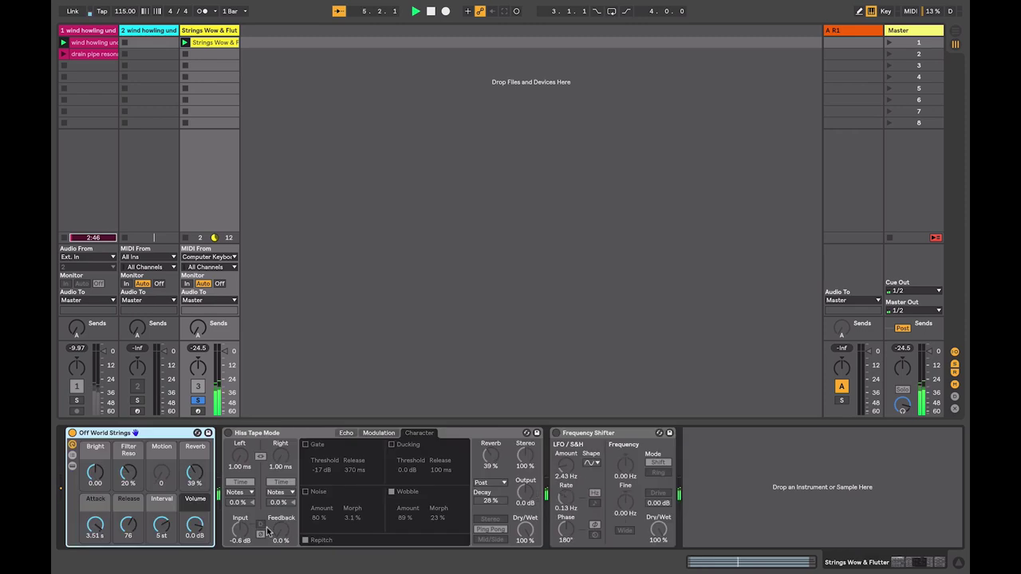
{"action": "left_click_drag", "start_coordinate": [188, 526], "coordinate": [188, 491]}
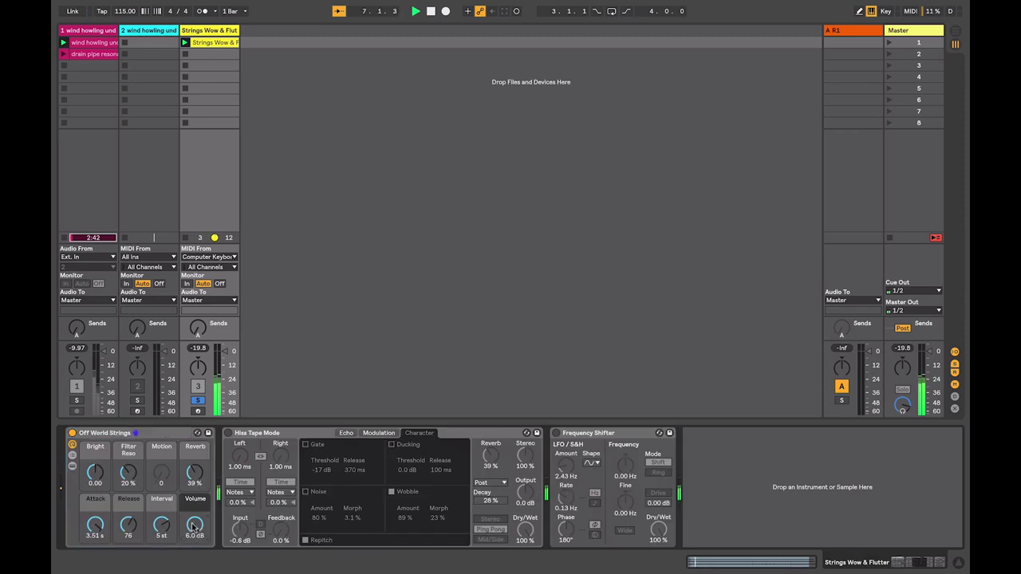
{"action": "left_click_drag", "start_coordinate": [106, 481], "coordinate": [106, 462]}
Step: Enable the strings track's Frequency Shifter in Spin mode, and set its LFO rate to 5.02 Hz and amount to 4.65 Hz
{"action": "left_click", "coordinate": [556, 433]}
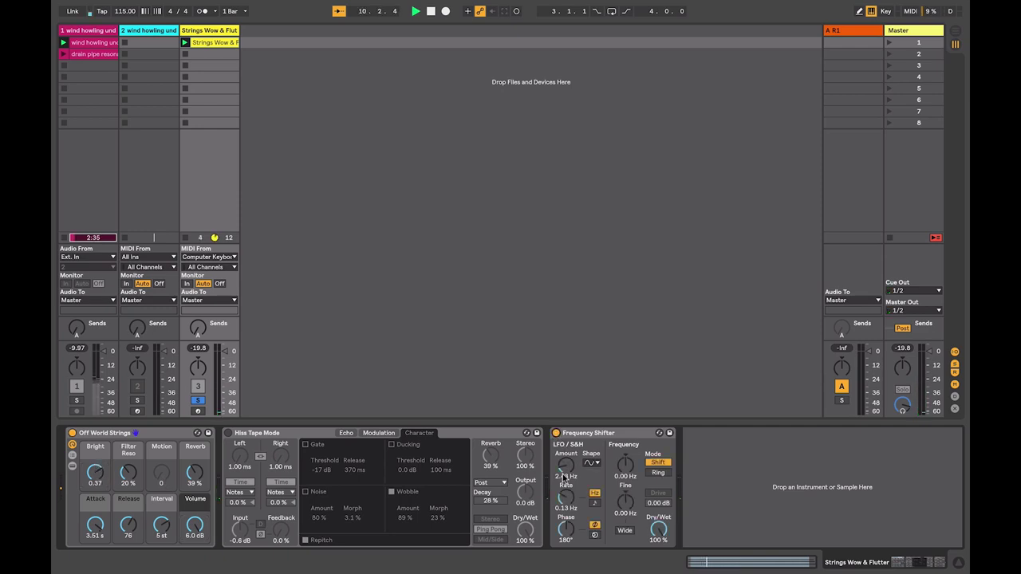
{"action": "left_click_drag", "start_coordinate": [564, 501], "coordinate": [564, 508]}
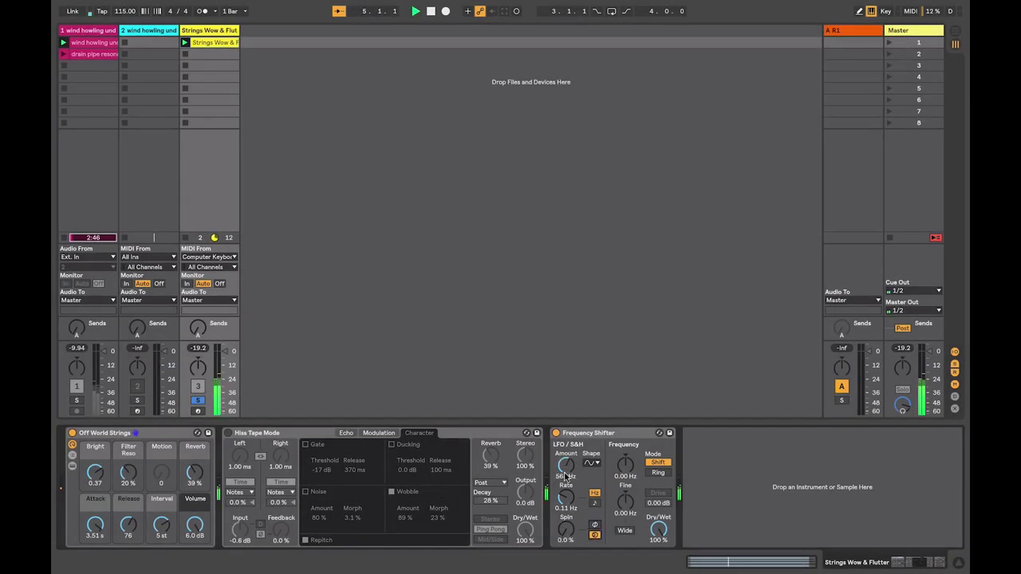
{"action": "left_click_drag", "start_coordinate": [565, 471], "coordinate": [565, 520]}
{"action": "left_click_drag", "start_coordinate": [563, 504], "coordinate": [563, 464]}
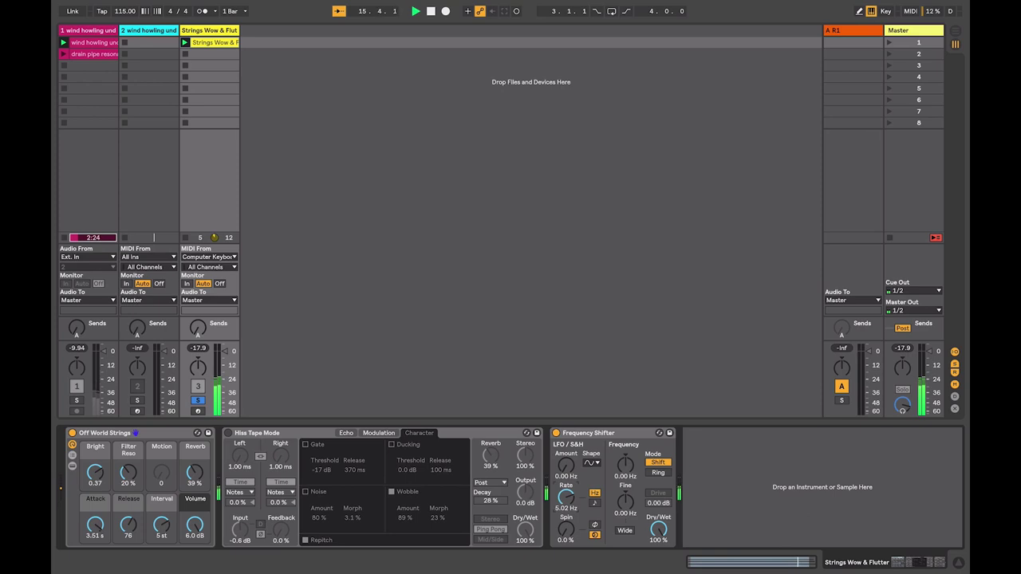
{"action": "left_click_drag", "start_coordinate": [564, 477], "coordinate": [564, 463]}
Step: Change the strings Frequency Shifter's LFO shape to random sample-and-hold, lower its amount to between 2 and 3 Hz, and stop playback
{"action": "left_click", "coordinate": [591, 464]}
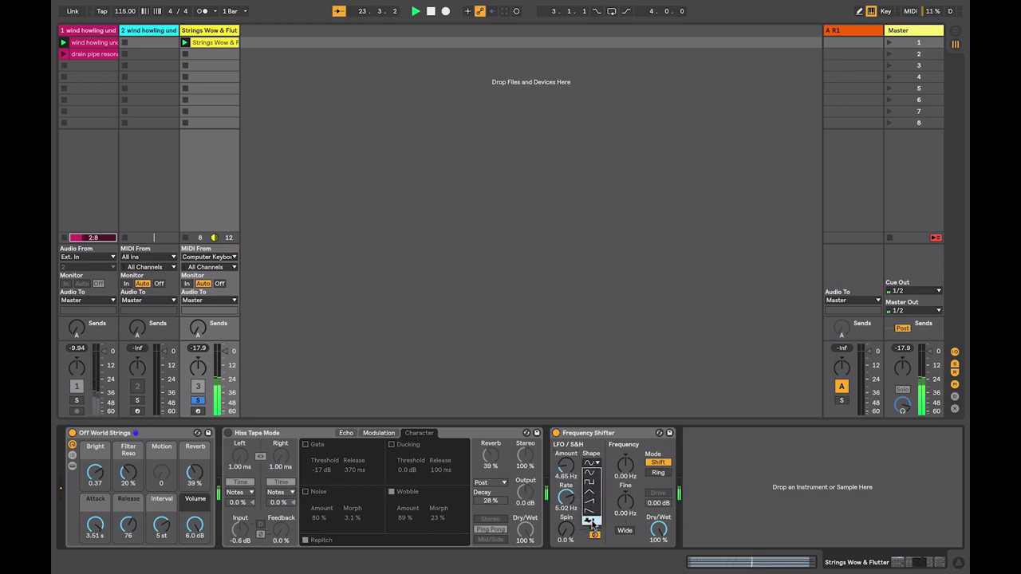
{"action": "left_click", "coordinate": [592, 522]}
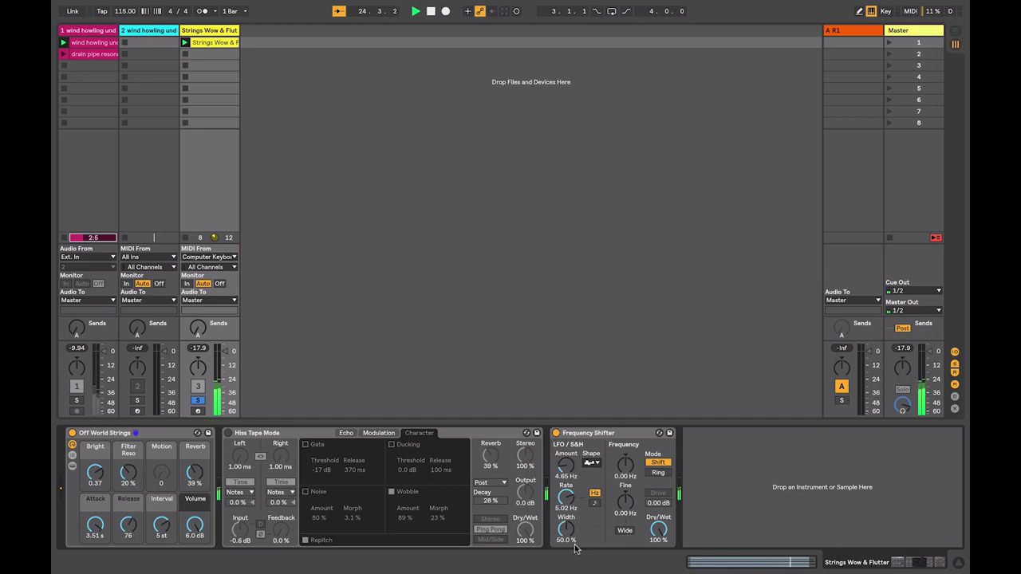
{"action": "mouse_move", "coordinate": [565, 477]}
{"action": "left_mouse_down"}
{"action": "mouse_move", "coordinate": [565, 460]}
{"action": "mouse_move", "coordinate": [565, 485]}
{"action": "left_mouse_up"}
{"action": "mouse_move", "coordinate": [565, 485]}
{"action": "left_mouse_down"}
{"action": "mouse_move", "coordinate": [563, 466]}
{"action": "mouse_move", "coordinate": [565, 475]}
{"action": "left_mouse_up"}
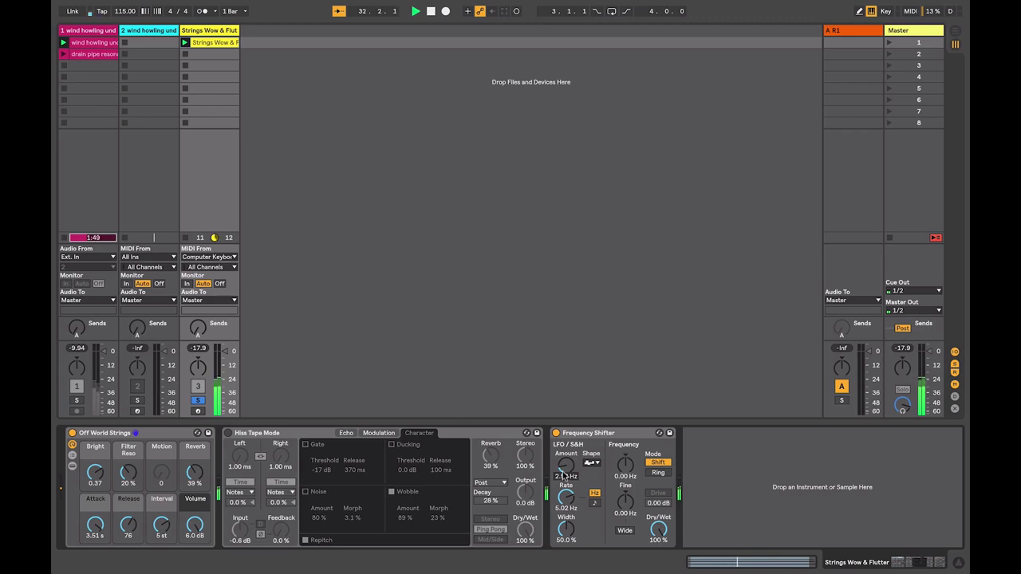
{"action": "key", "text": "space"}
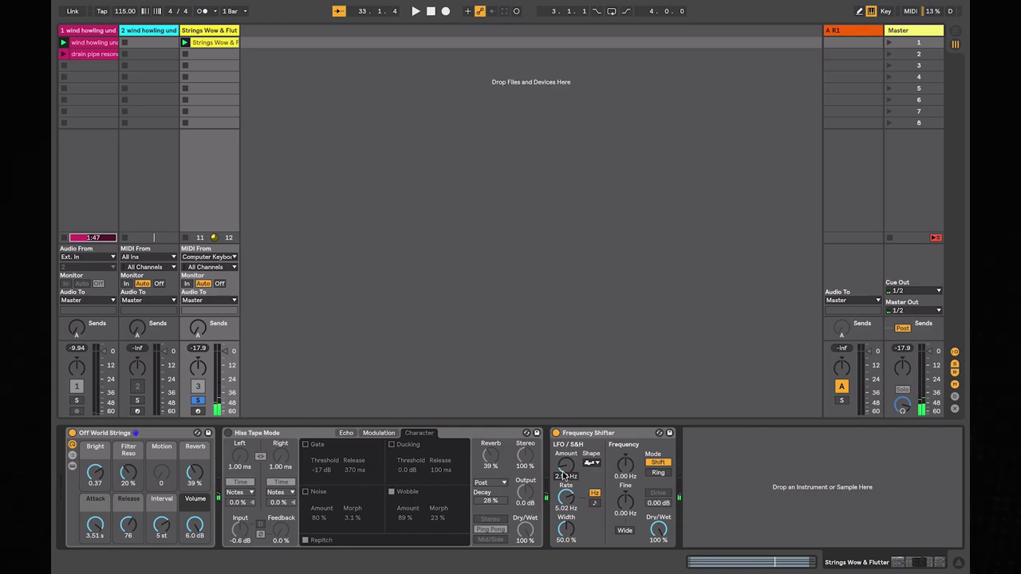